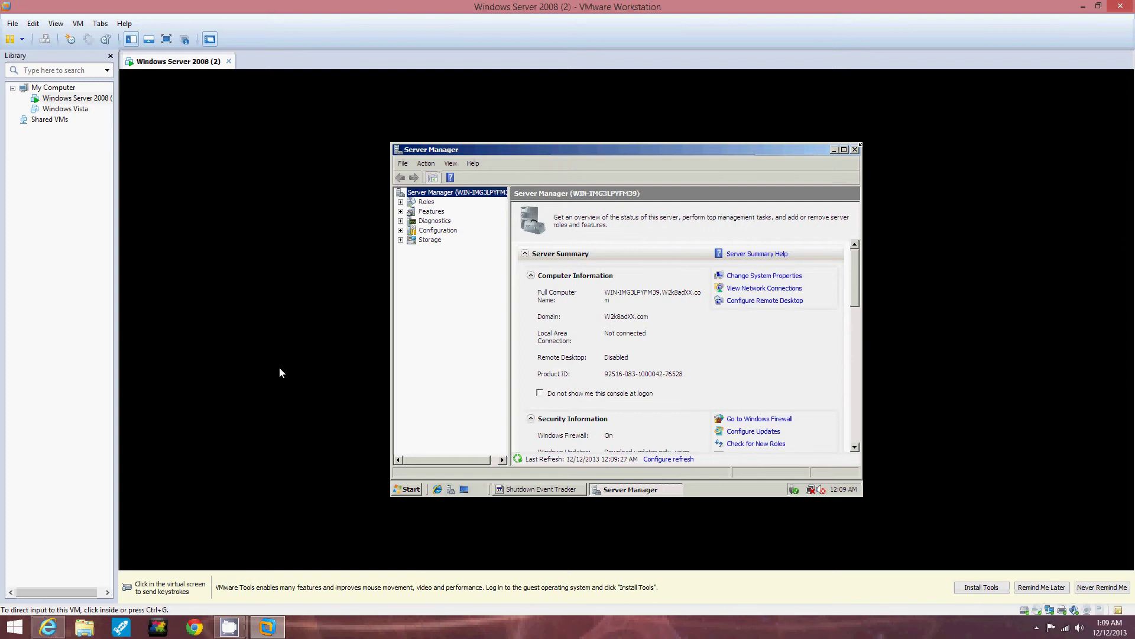
# Close Server Manager and cancel the Shutdown Event Tracker in the Windows Server 2008 virtual machine
pyautogui.click(279, 368)
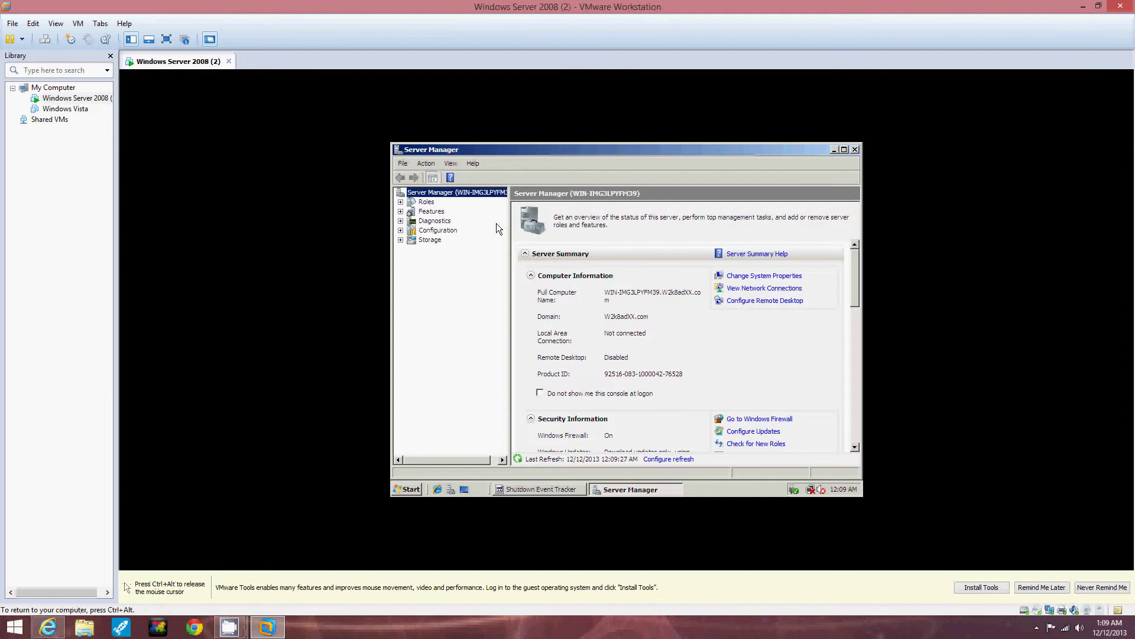
pyautogui.click(854, 149)
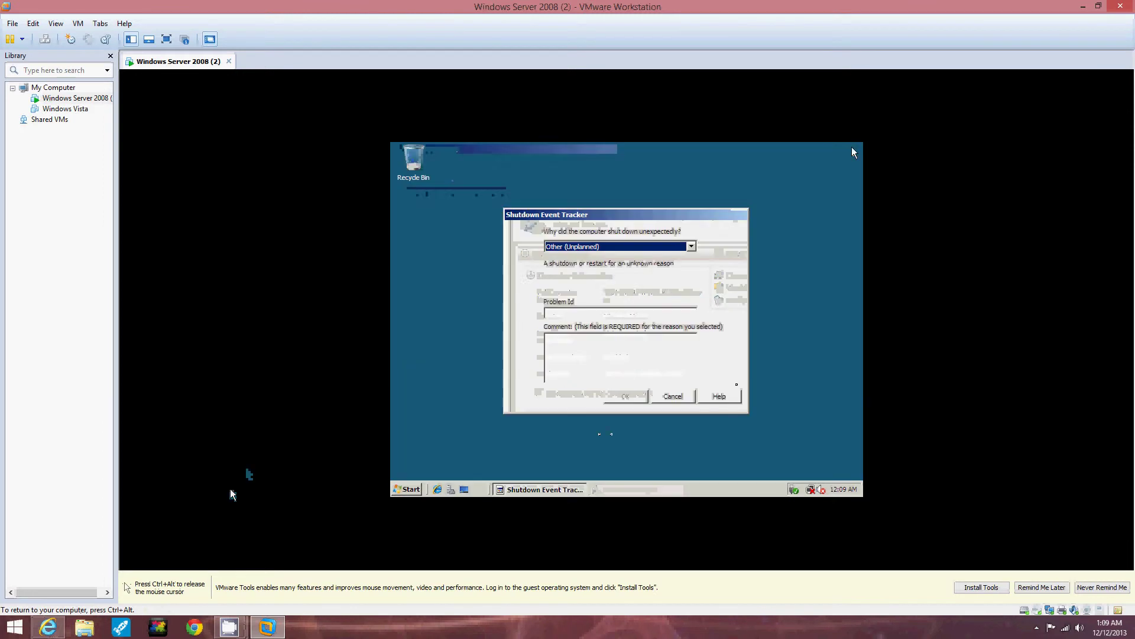
pyautogui.click(684, 396)
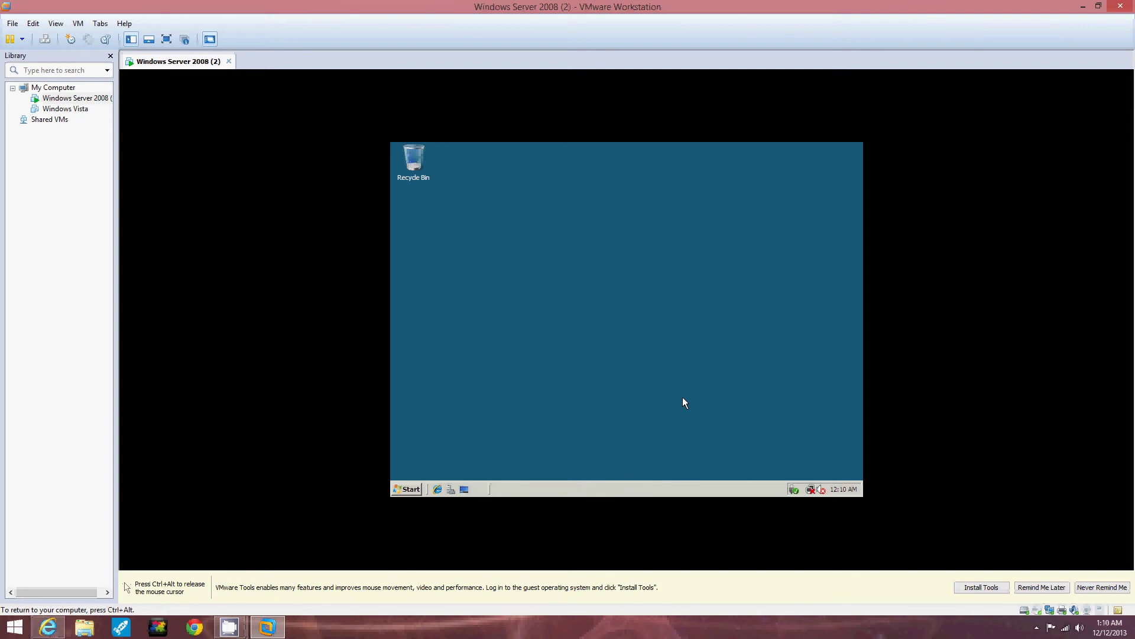
# Open Active Directory Users and Computers from the server's administrative tools
pyautogui.click(407, 489)
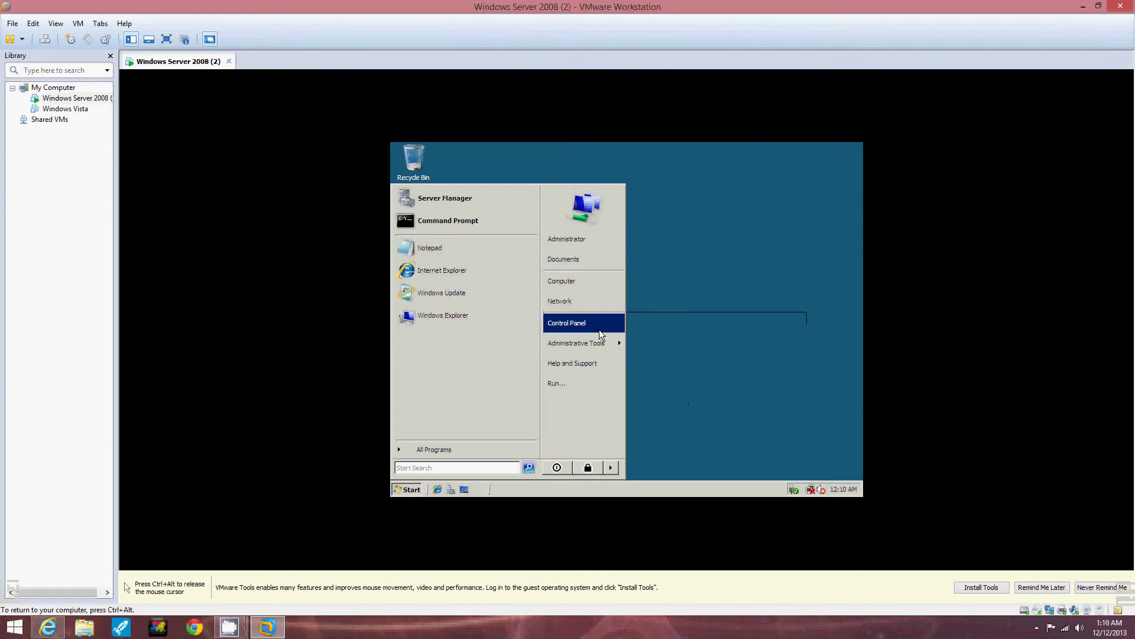
pyautogui.moveTo(604, 345)
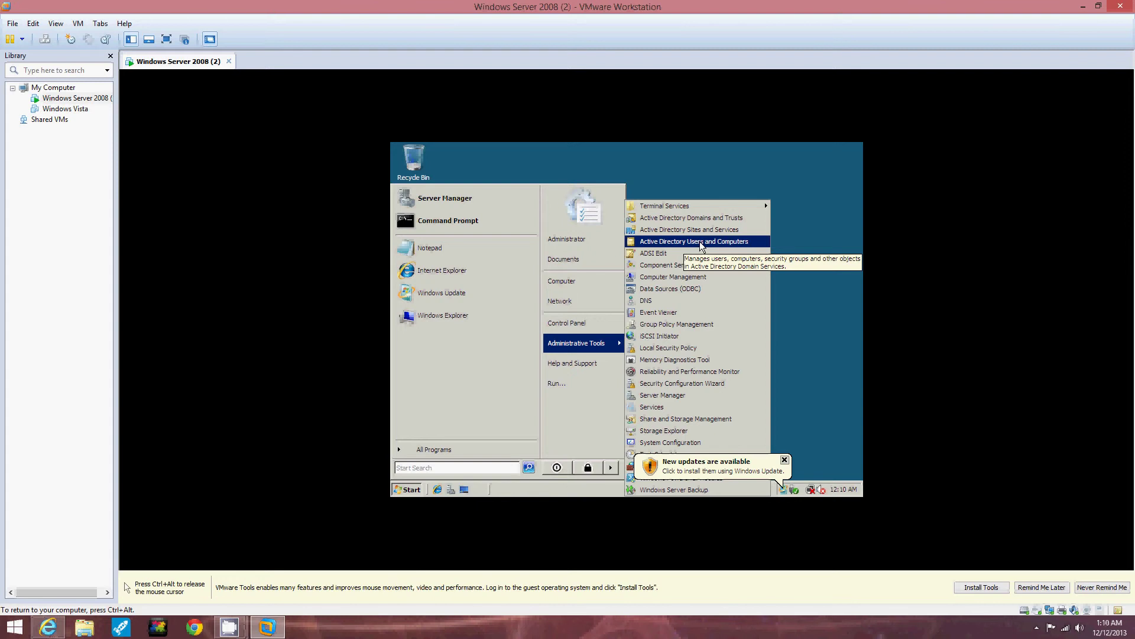
pyautogui.click(701, 245)
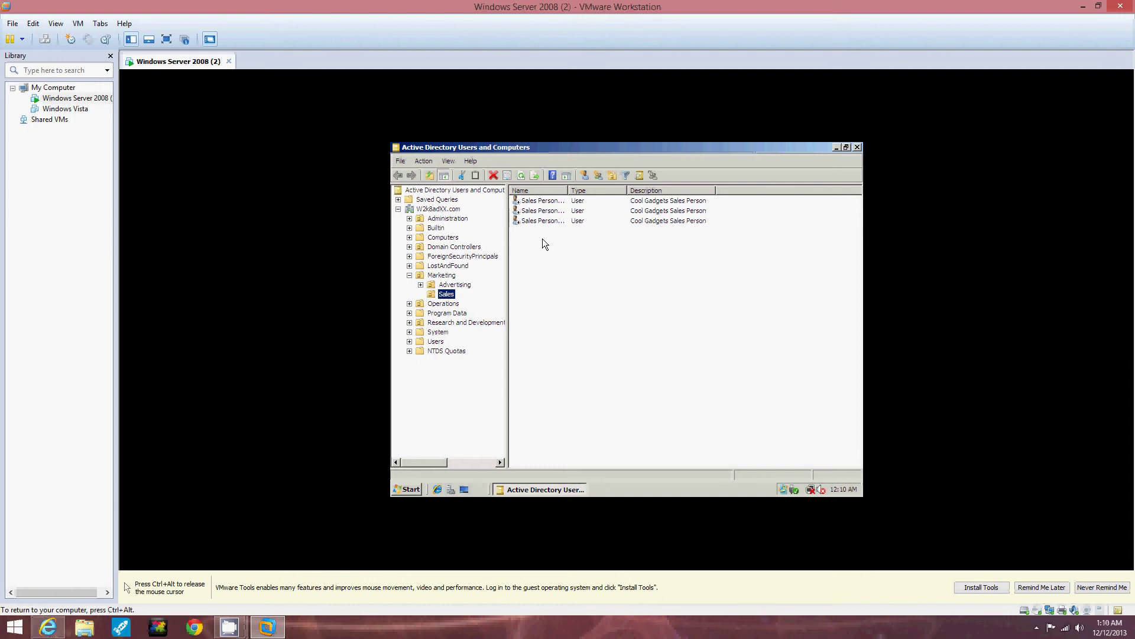
pyautogui.hotkey('ctrl', 'alt')
pyautogui.click(267, 627)
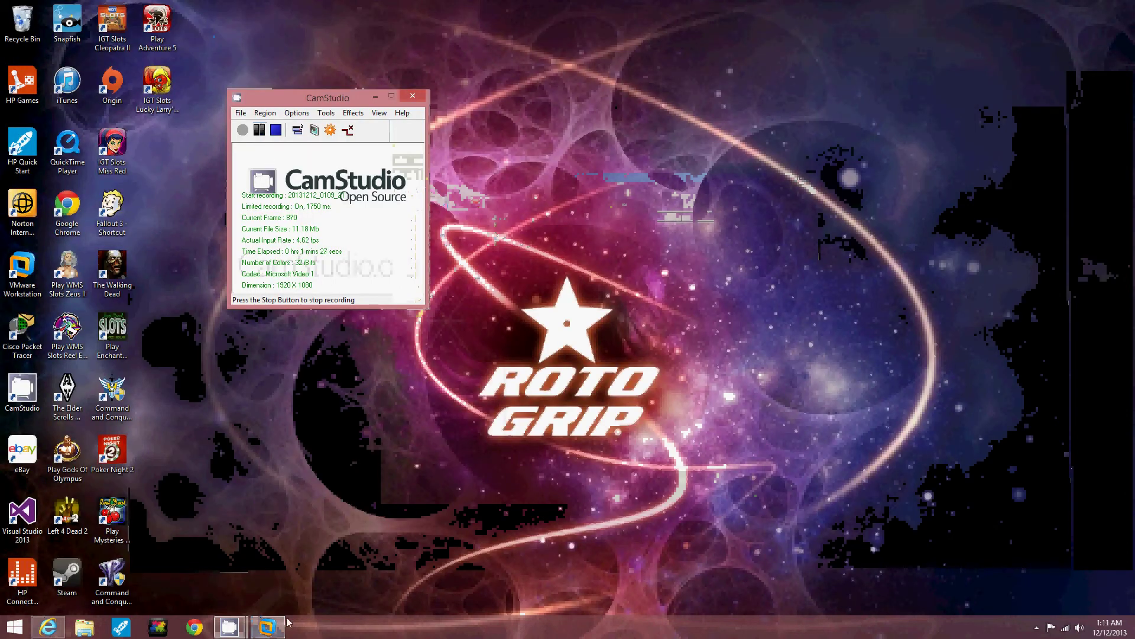
pyautogui.click(266, 627)
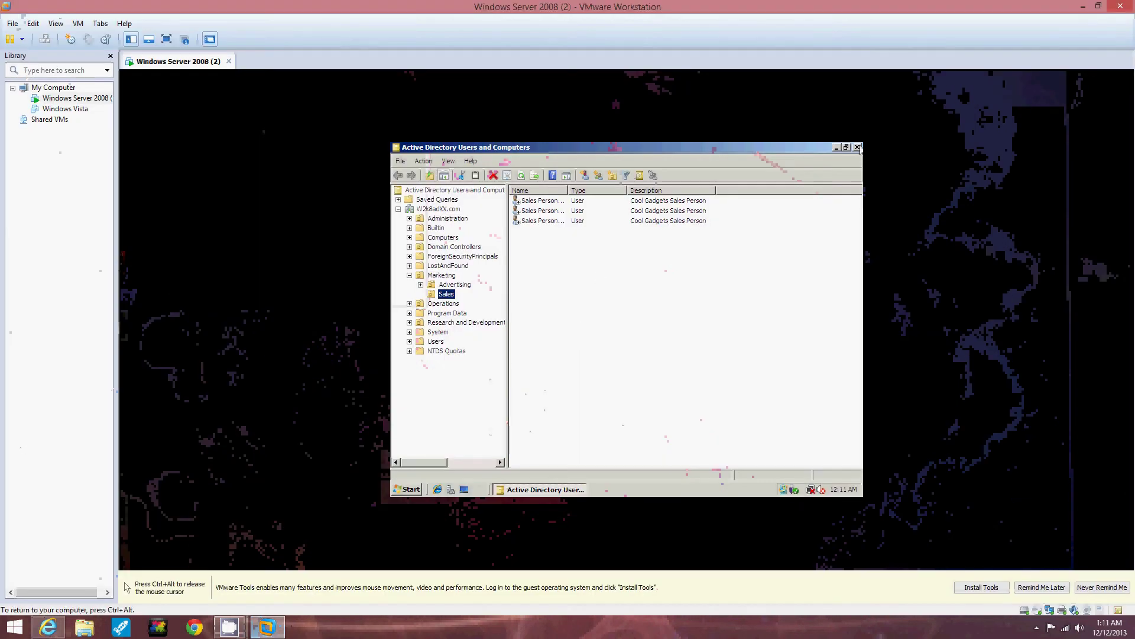
# Search the server's programs for "windows", open Windows Explorer and browse to Local Disk (C:)
pyautogui.click(404, 491)
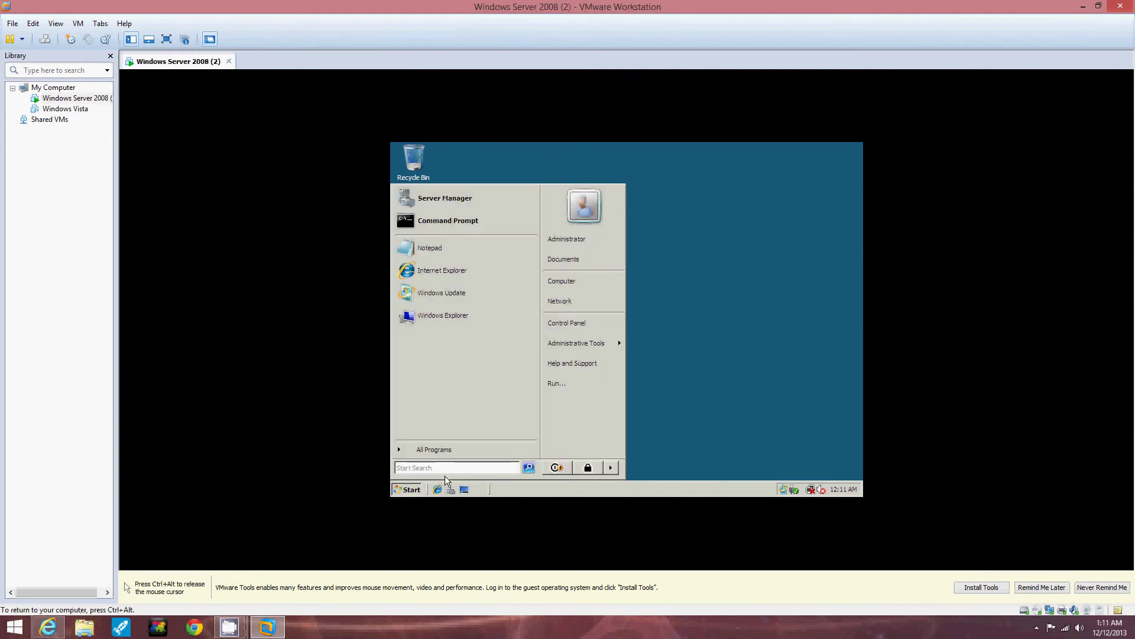
pyautogui.write('windows')
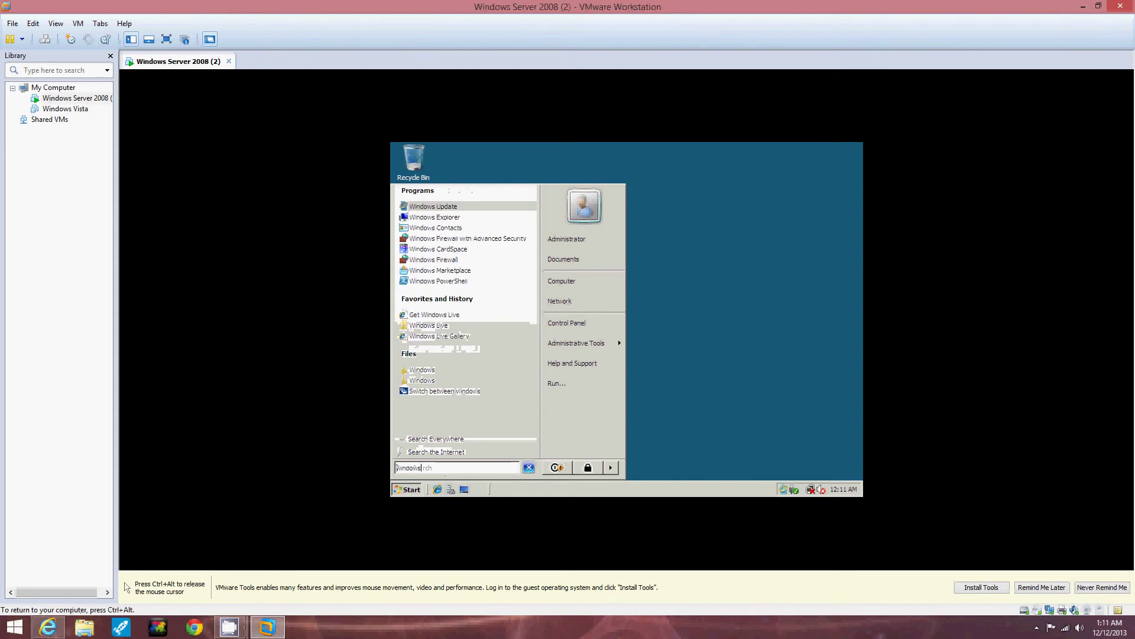
pyautogui.click(463, 217)
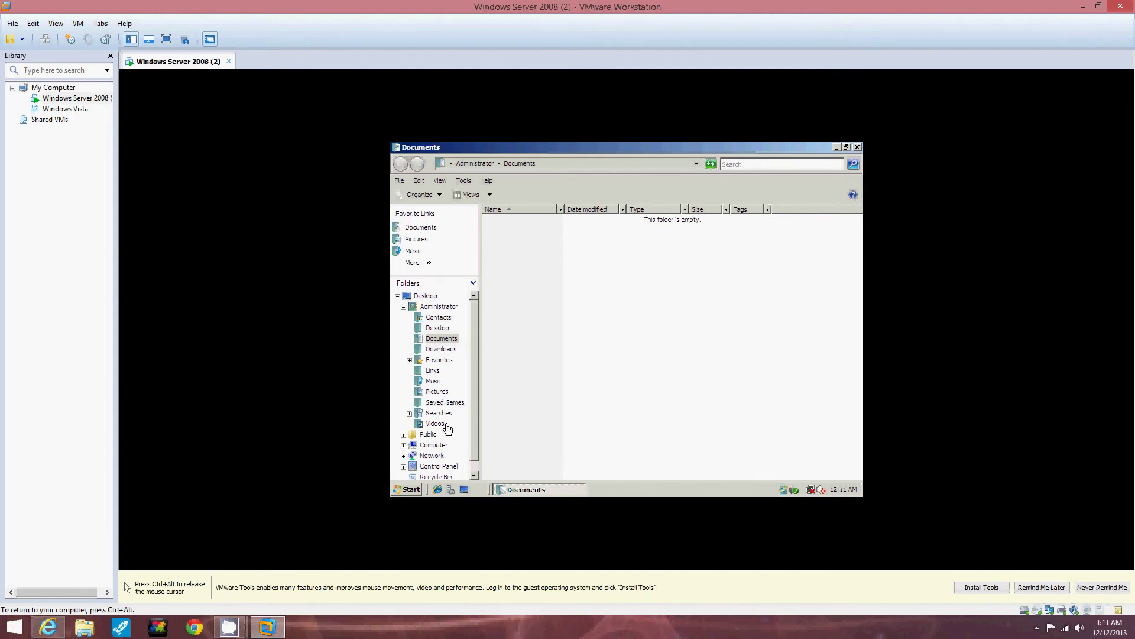
pyautogui.moveTo(471, 414); pyautogui.dragTo(472, 424)
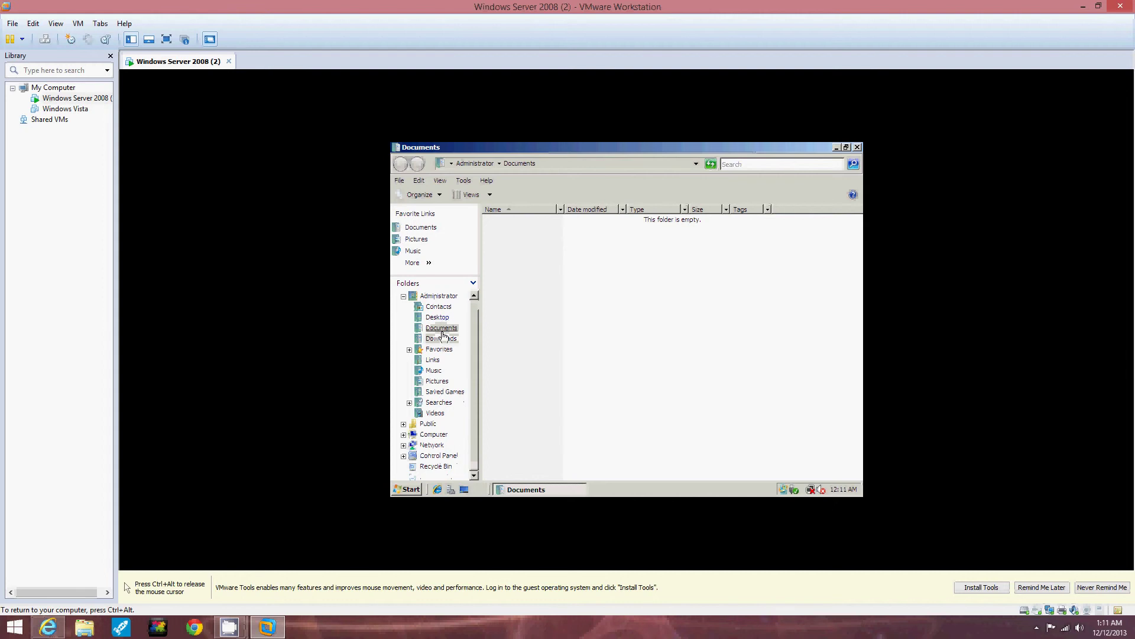
pyautogui.click(434, 435)
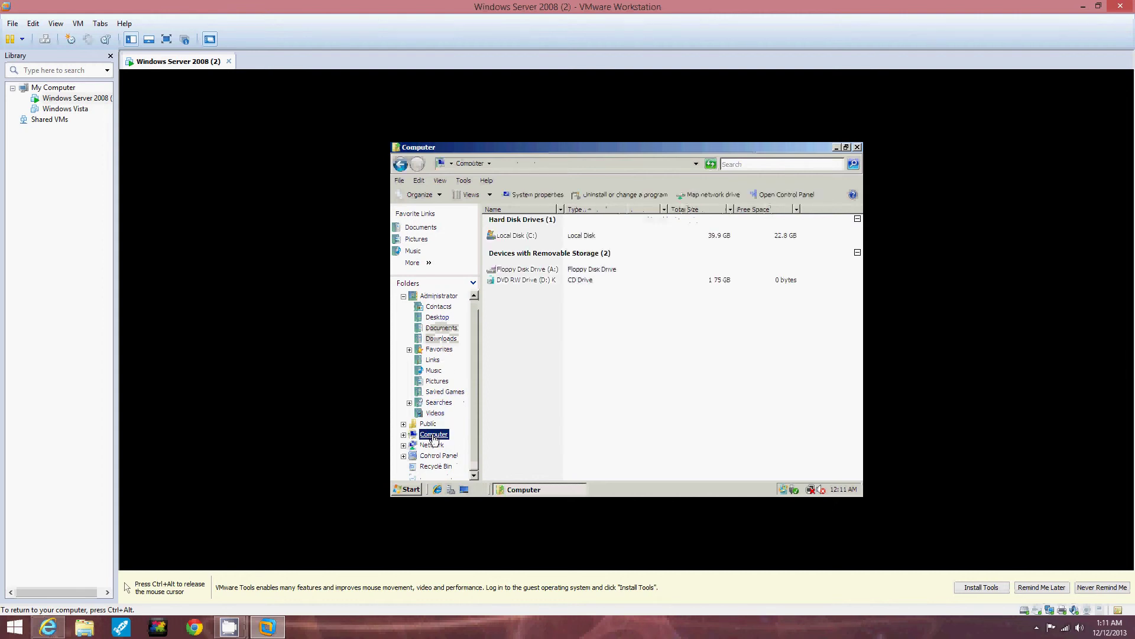
pyautogui.doubleClick(521, 237)
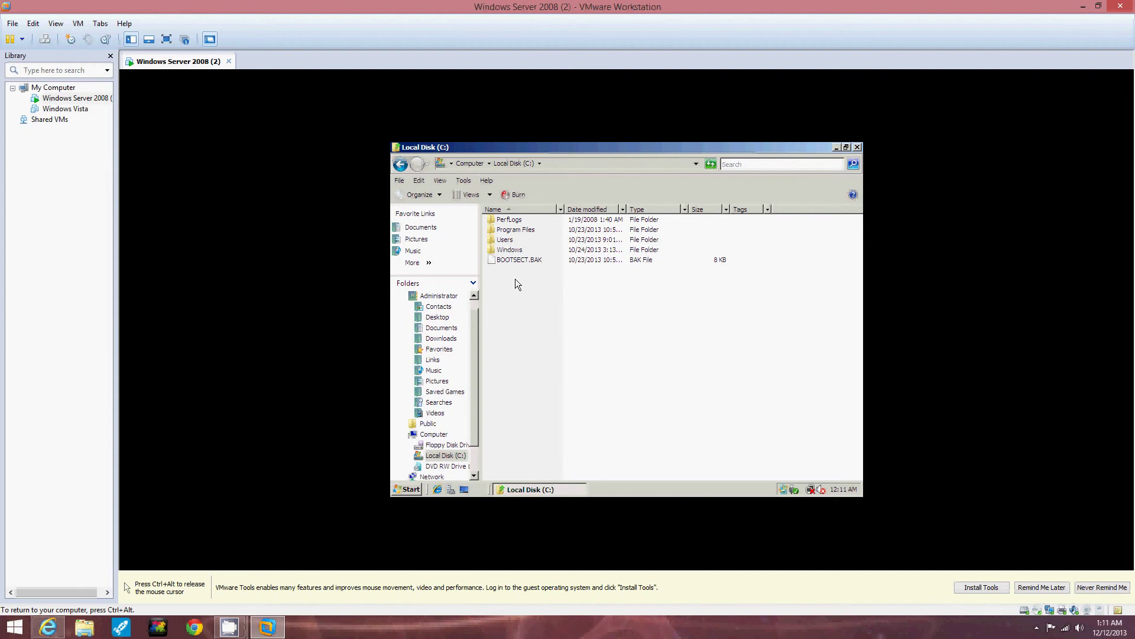
# Look through the Users and Program Files folders on Local Disk (C:), returning to the drive's root after each
pyautogui.doubleClick(510, 239)
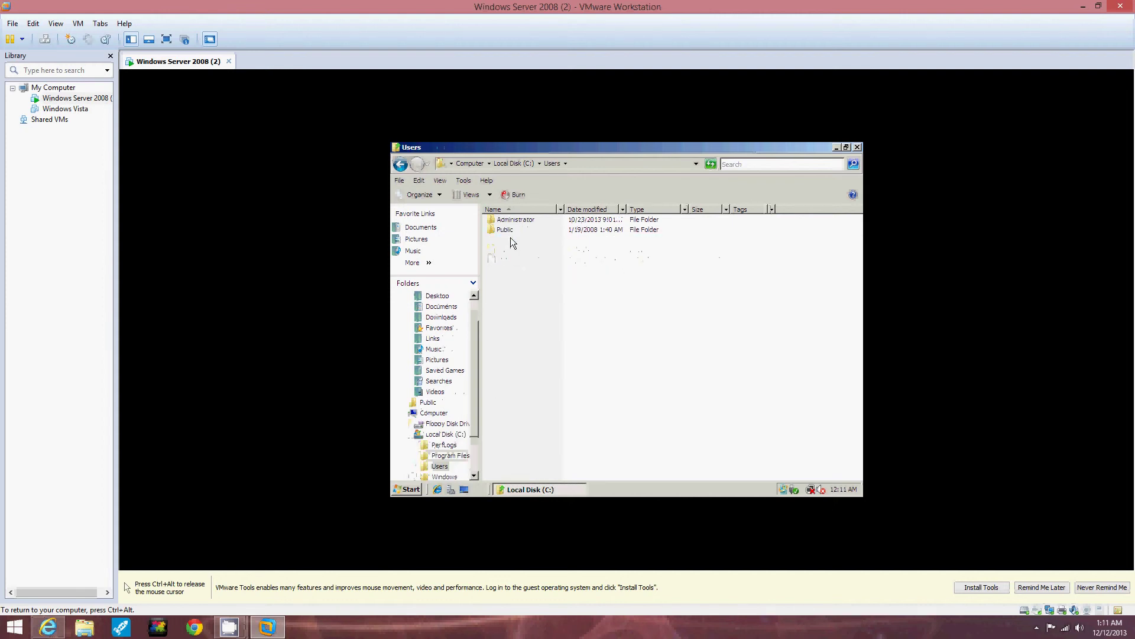
pyautogui.click(400, 164)
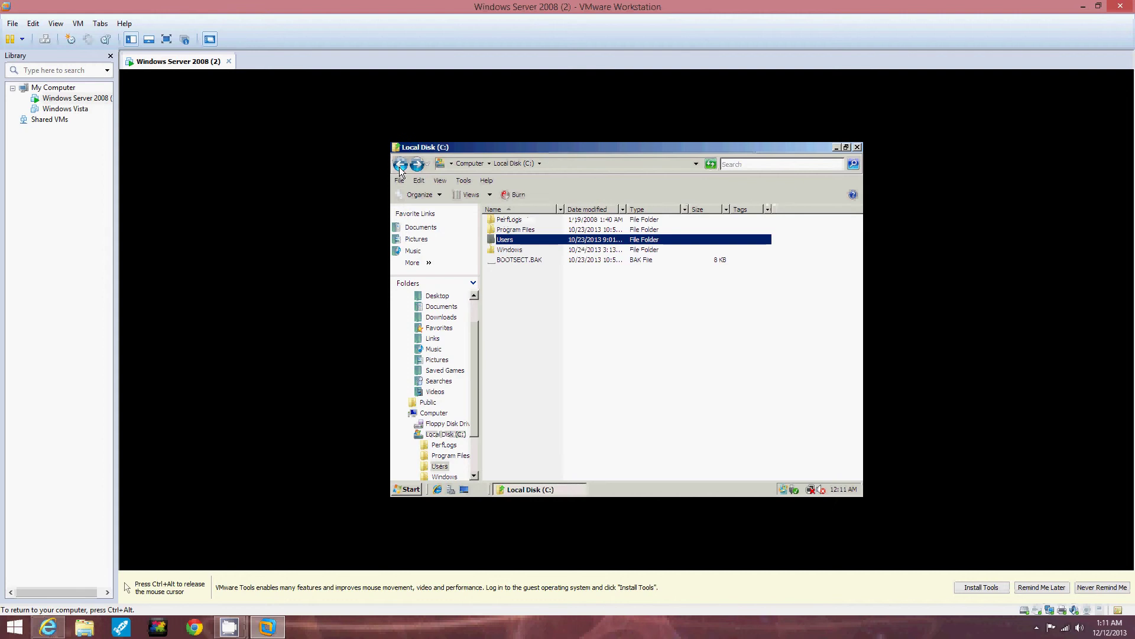
pyautogui.doubleClick(507, 229)
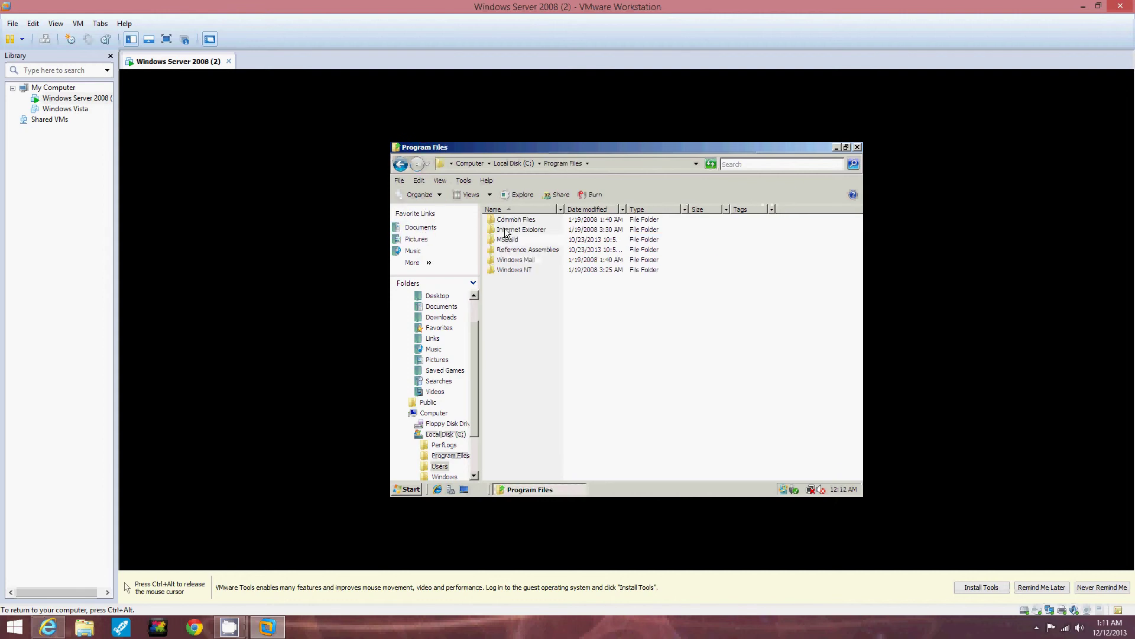
pyautogui.click(407, 167)
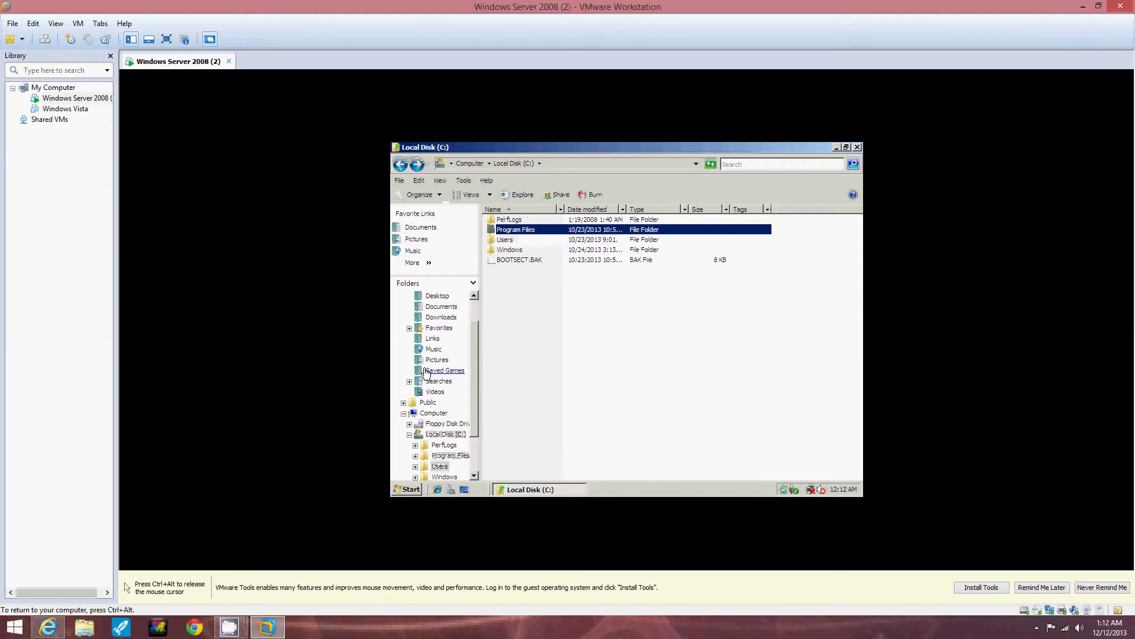
pyautogui.moveTo(476, 429); pyautogui.dragTo(469, 458)
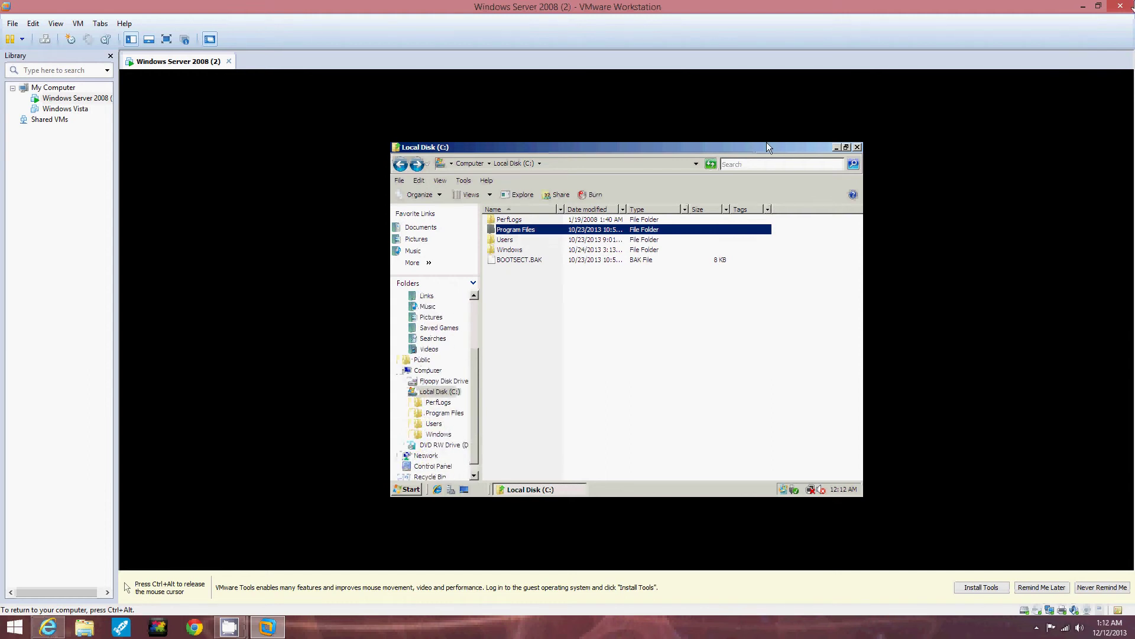
pyautogui.click(1083, 6)
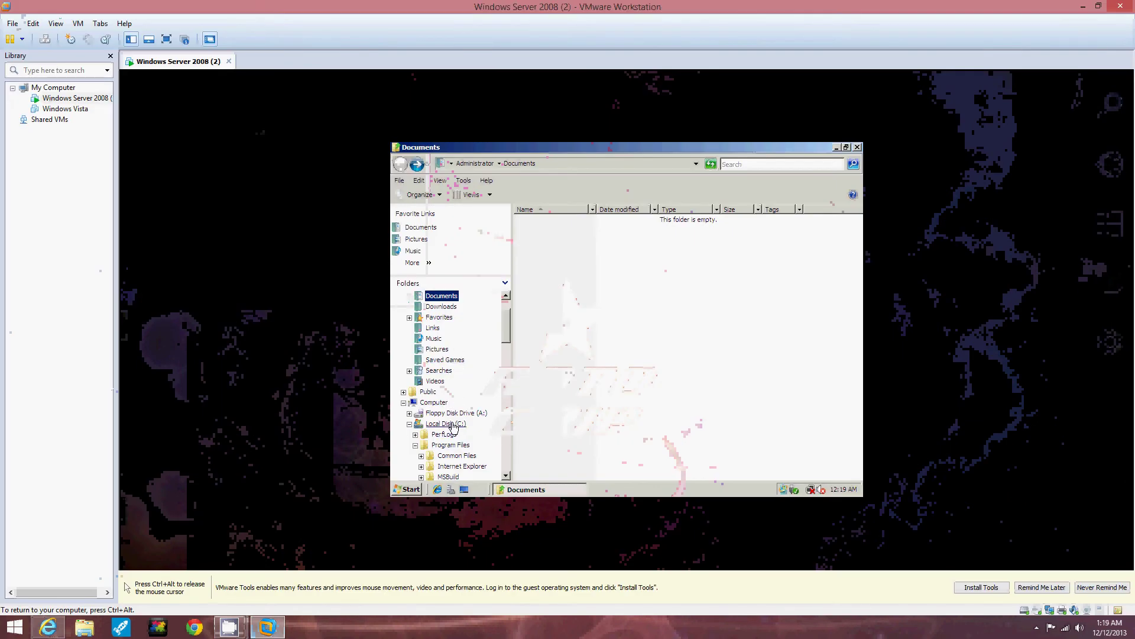
# Open the SYSVOL folder inside the Windows folder on Local Disk (C:)
pyautogui.doubleClick(457, 445)
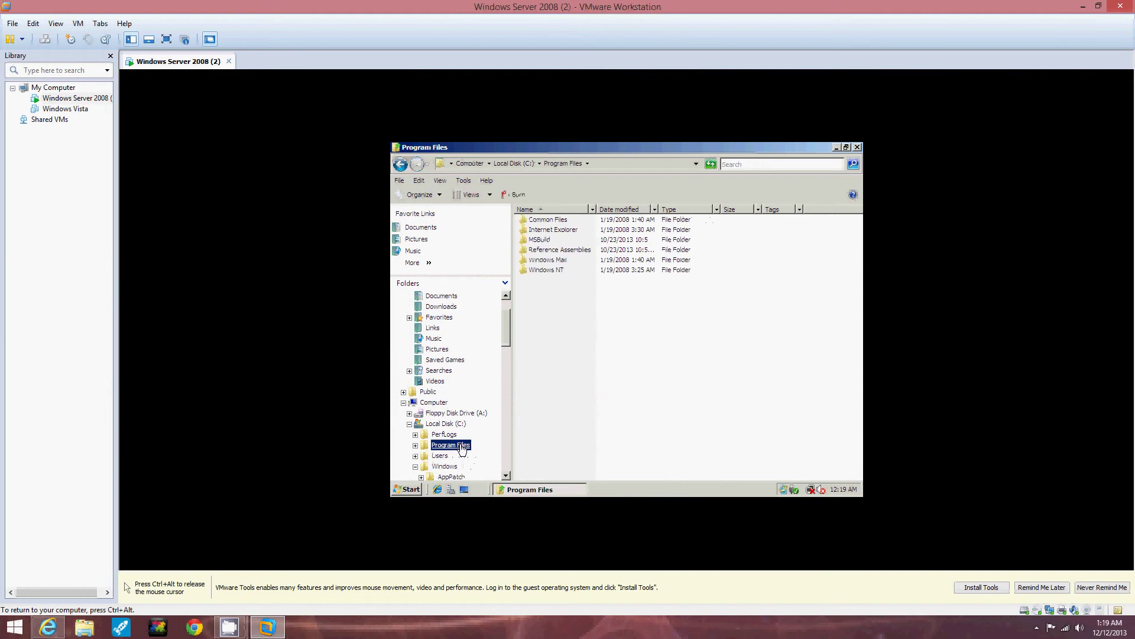
pyautogui.doubleClick(453, 468)
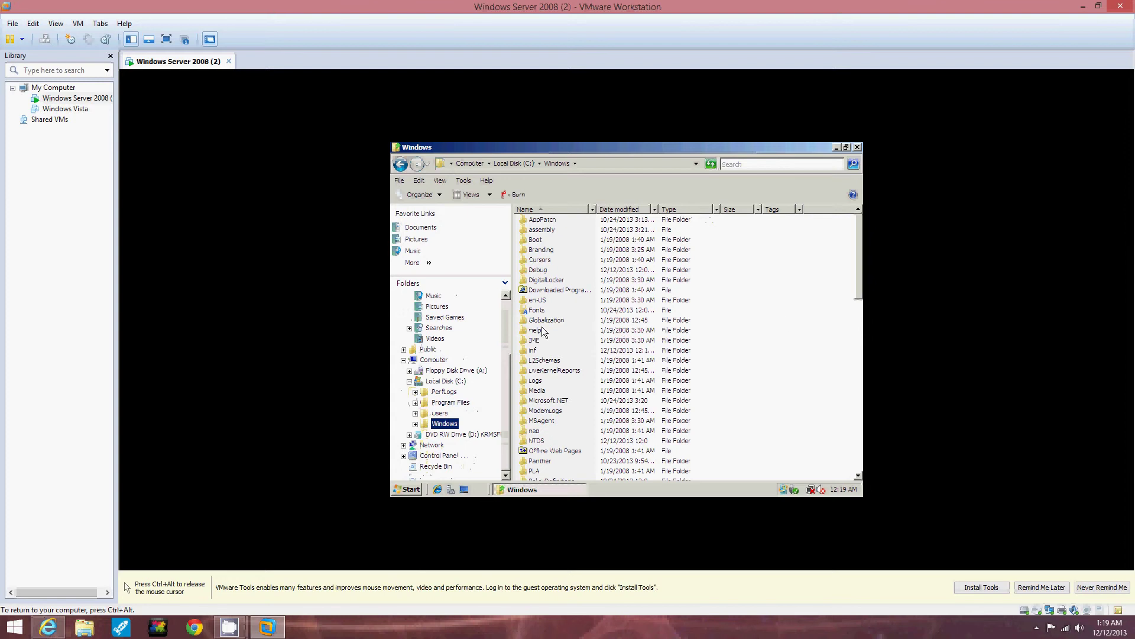
pyautogui.click(709, 350)
pyautogui.scroll(-4, 599, 358)
pyautogui.scroll(-3, 601, 362)
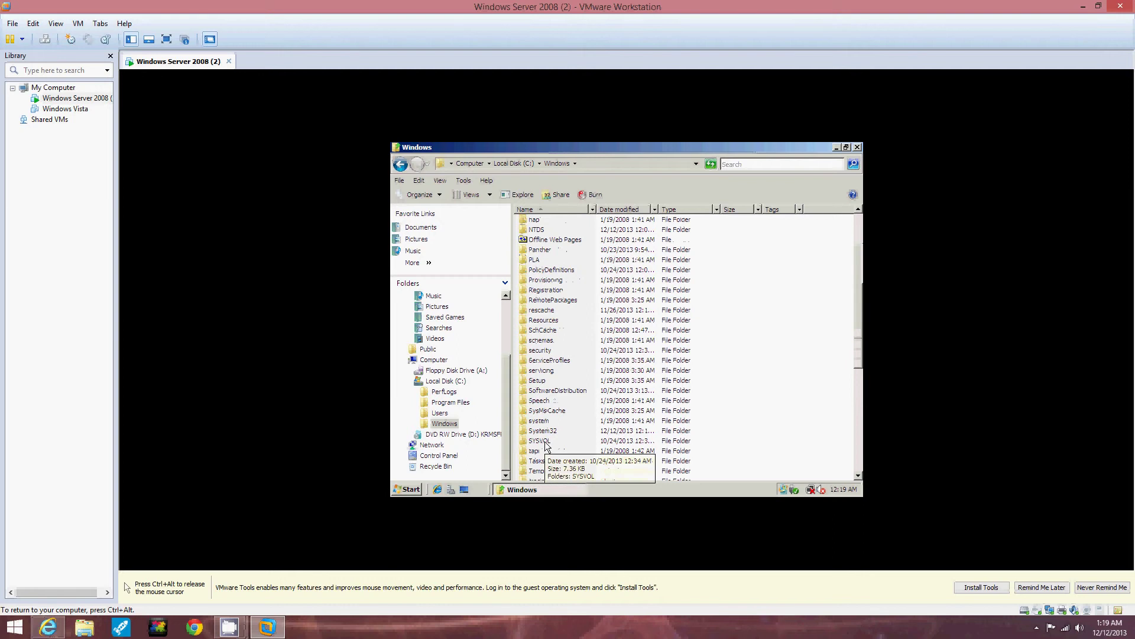
pyautogui.doubleClick(545, 441)
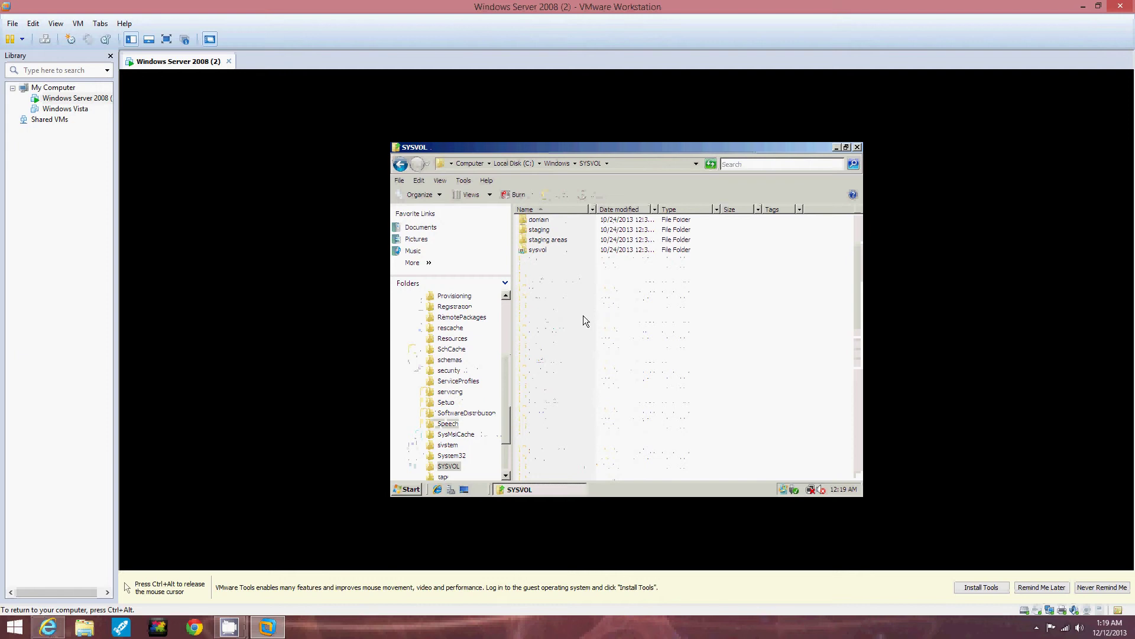
# Browse through sysvol, W2k8adXX.com and Policies into the policy folder whose name starts with {6AC1786C
pyautogui.doubleClick(545, 251)
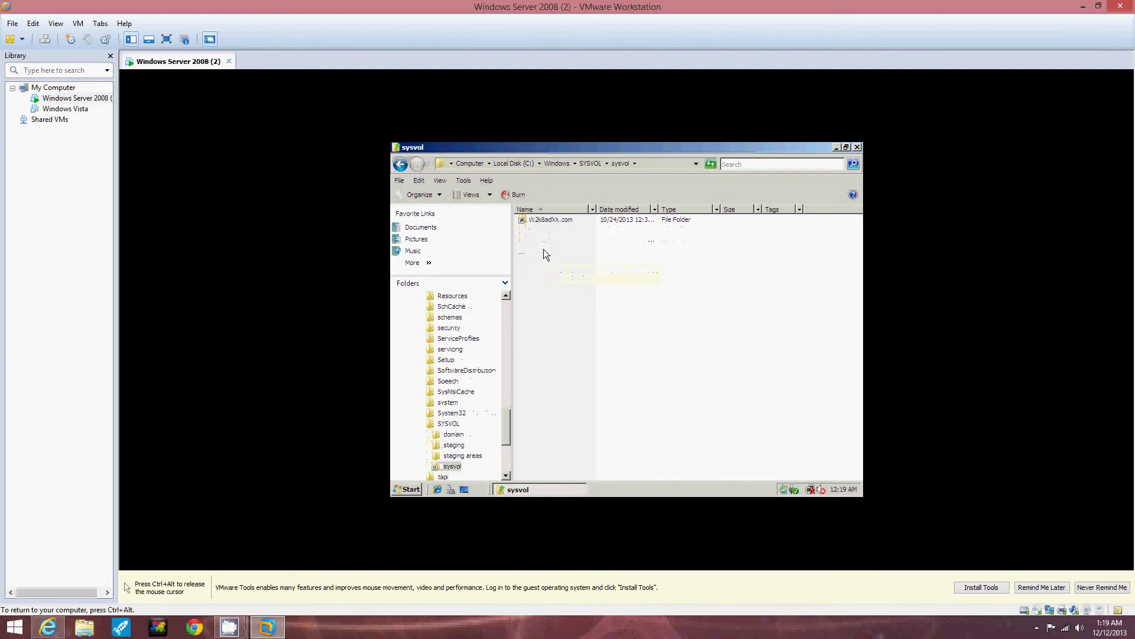
pyautogui.doubleClick(553, 220)
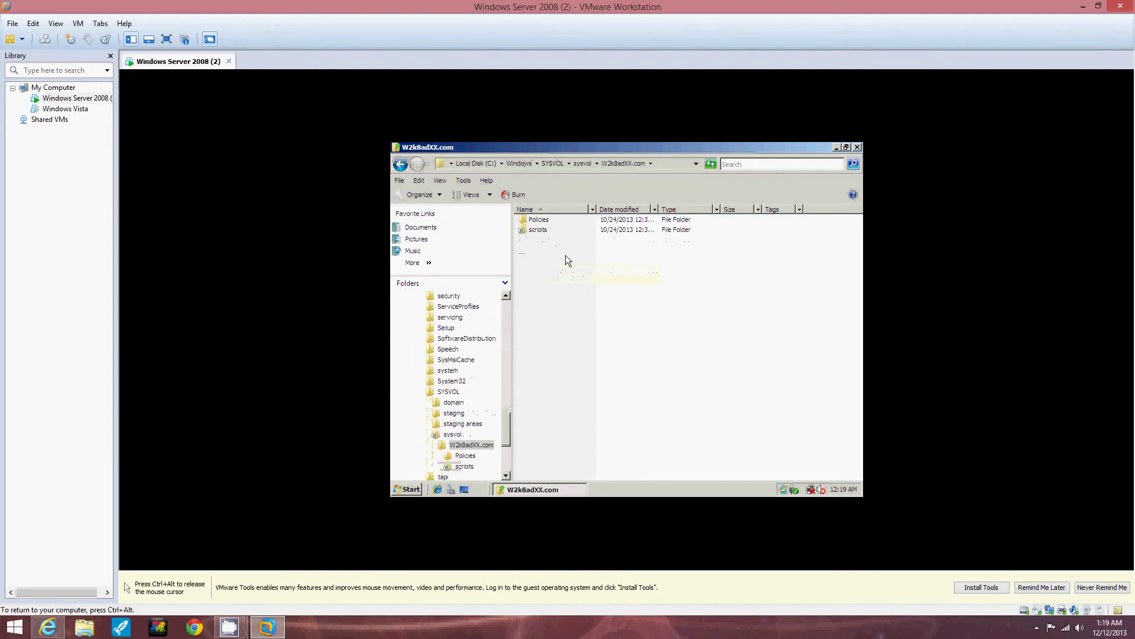
pyautogui.doubleClick(550, 222)
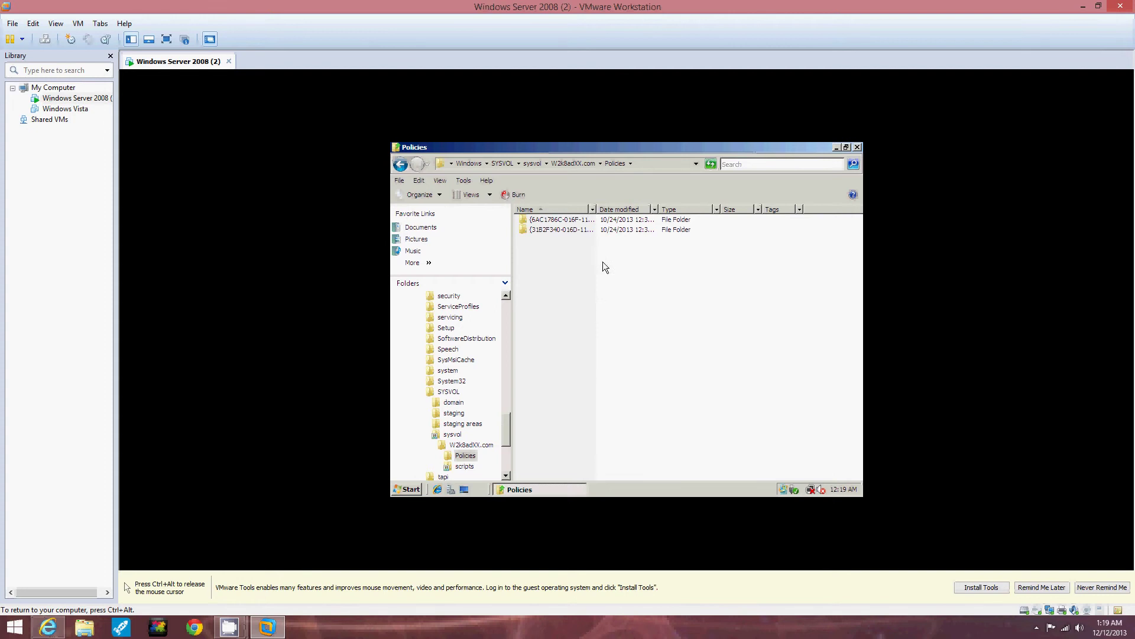
pyautogui.doubleClick(551, 220)
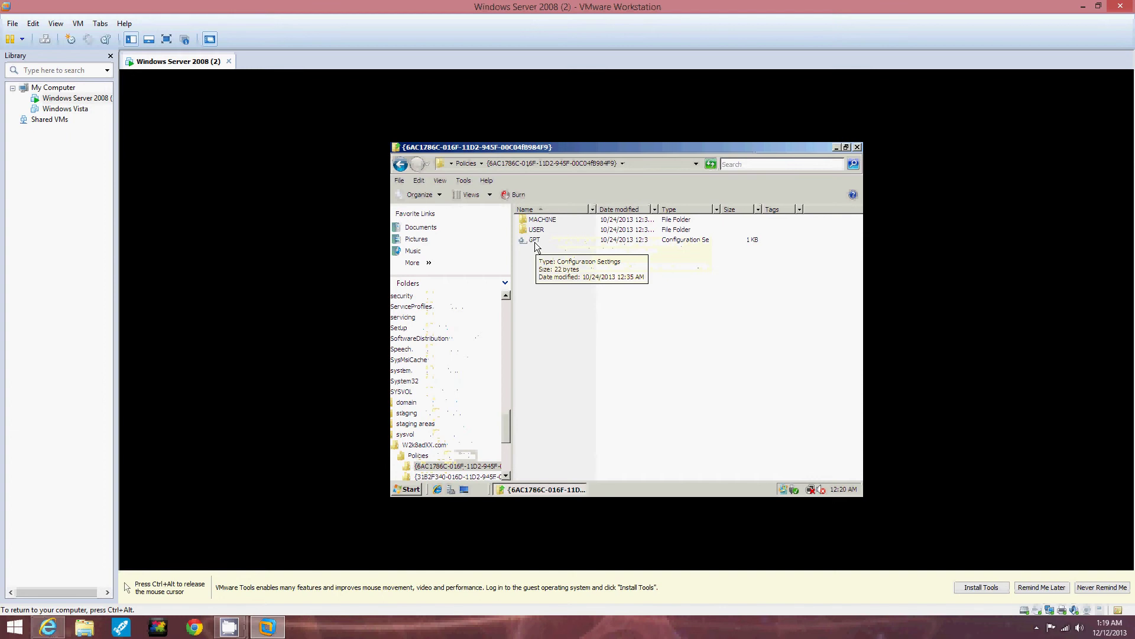
# View the policy's GPT configuration file in Notepad and close it again
pyautogui.doubleClick(535, 242)
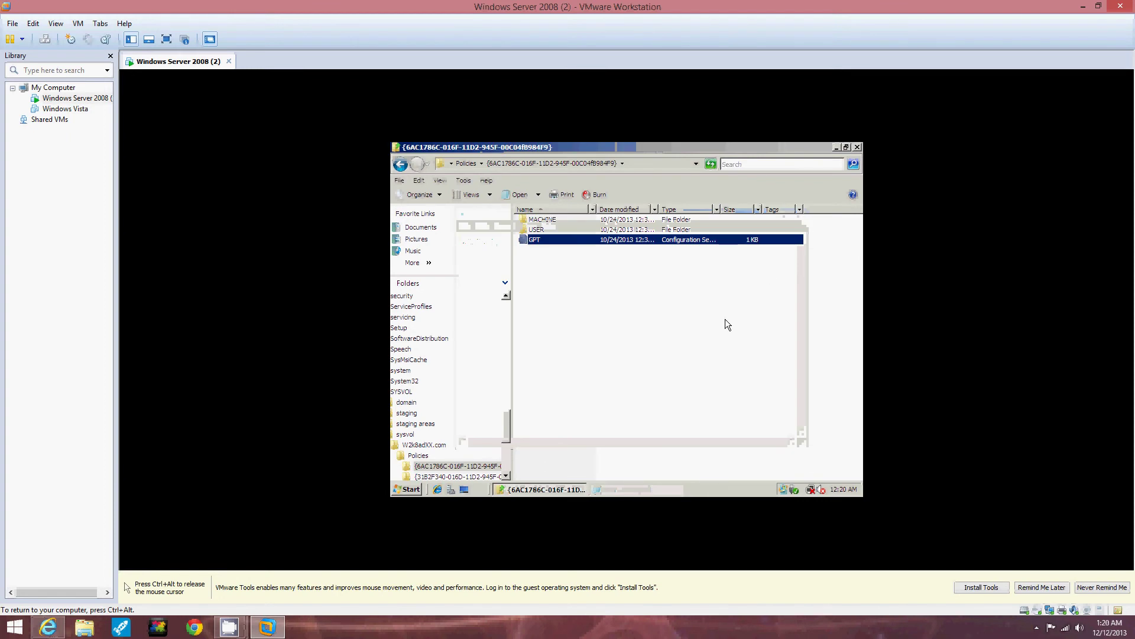
pyautogui.doubleClick(563, 240)
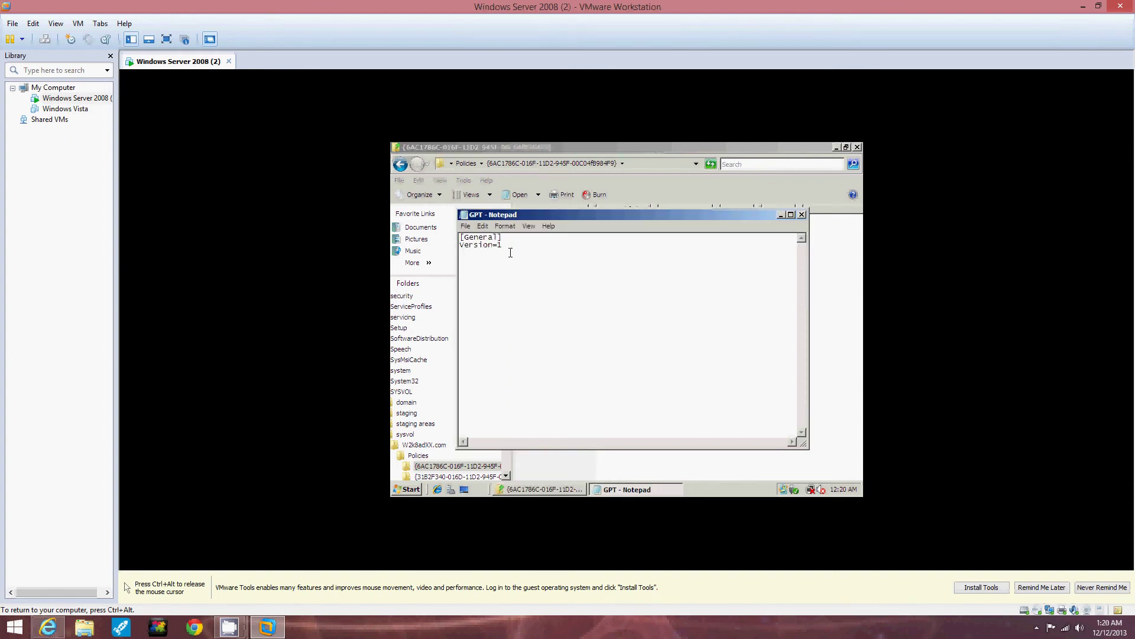
pyautogui.click(802, 214)
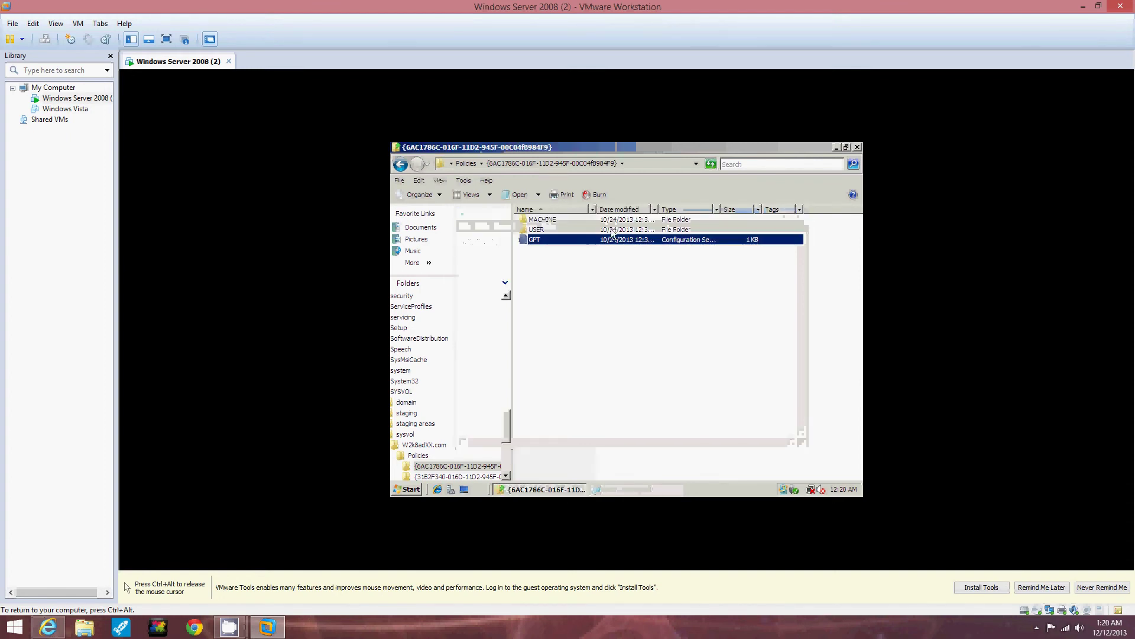
pyautogui.doubleClick(559, 245)
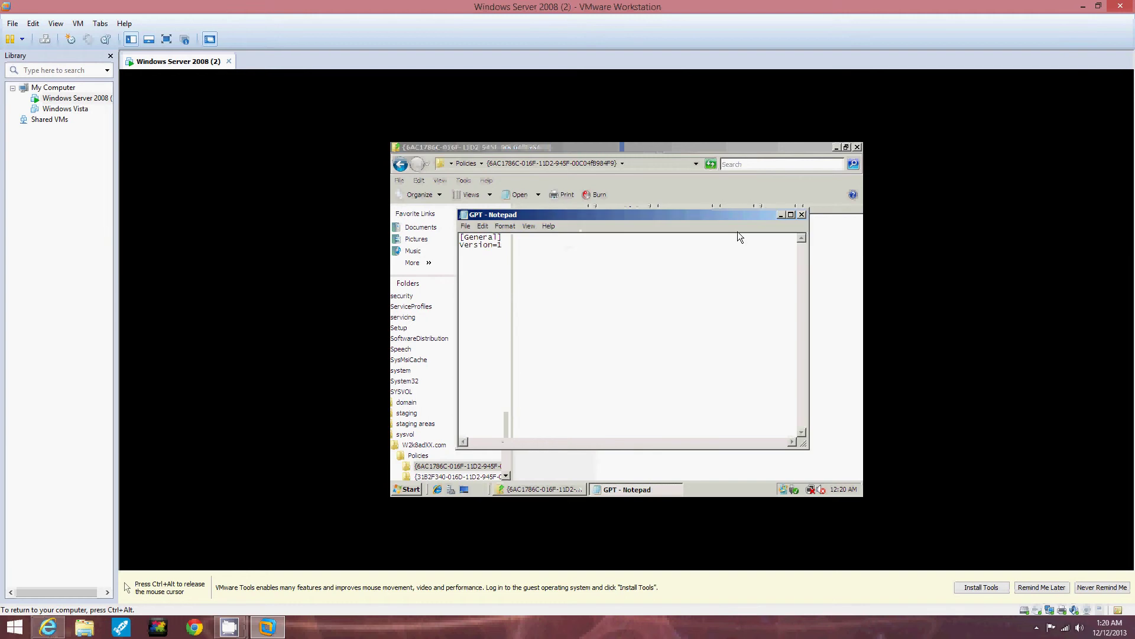
pyautogui.click(802, 214)
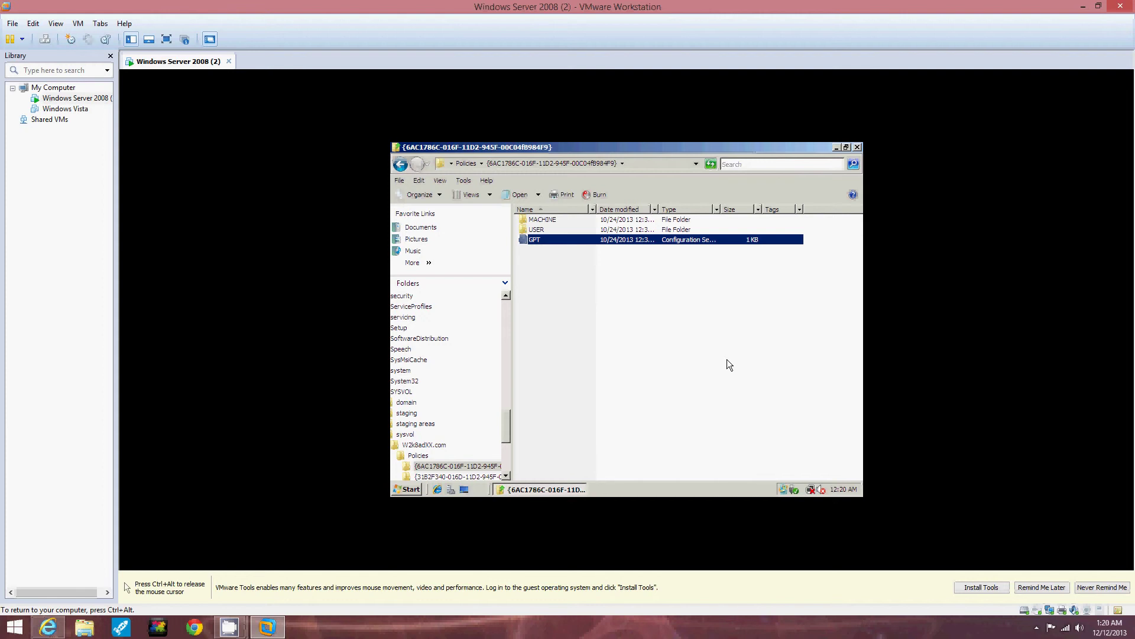
# Browse through the policy's MACHINE, Microsoft and Windows NT folders into the SecEdit folder
pyautogui.doubleClick(541, 219)
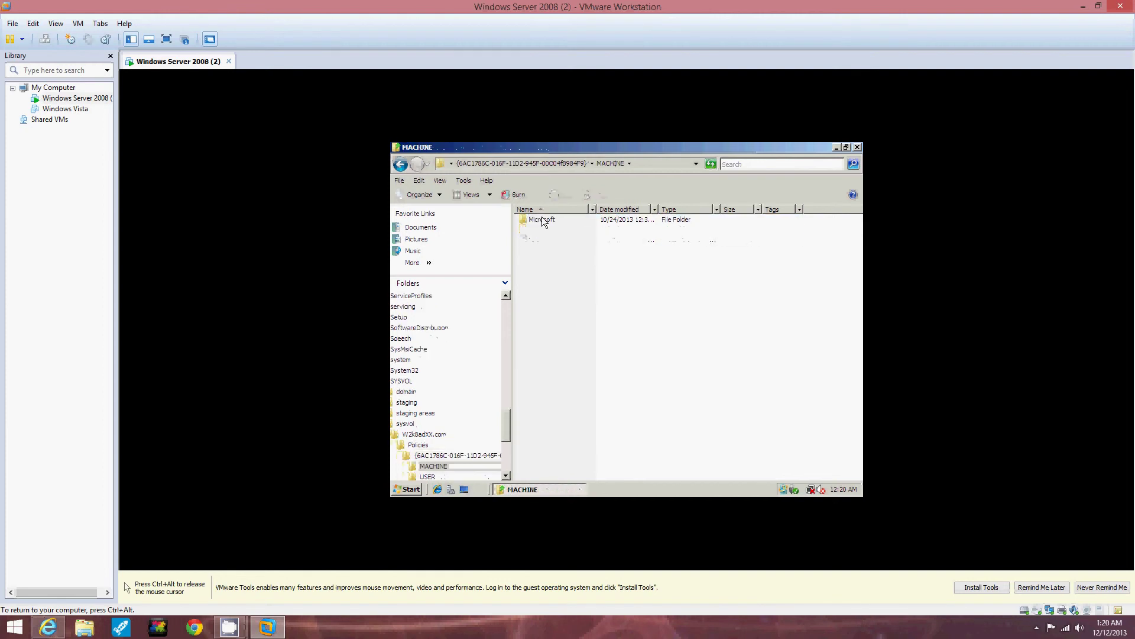
pyautogui.doubleClick(549, 222)
pyautogui.doubleClick(552, 220)
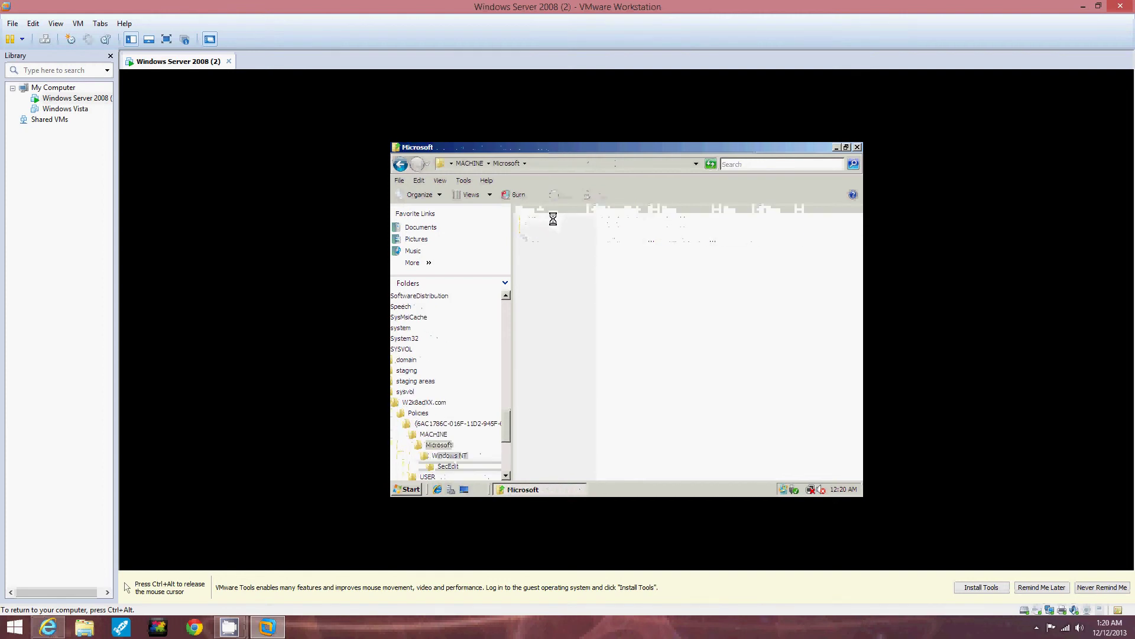
pyautogui.doubleClick(544, 220)
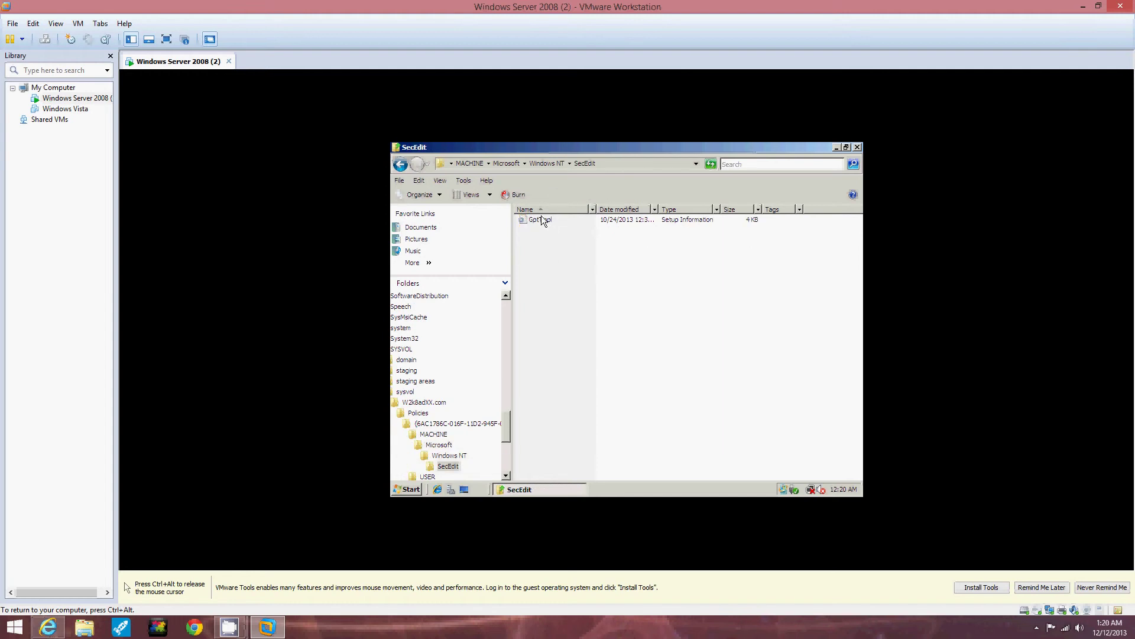
# Open the GptTmpl file in Notepad, examine its privilege rights, highlighting the SeInteractiveLogonRight entry and its values, and close it
pyautogui.doubleClick(546, 221)
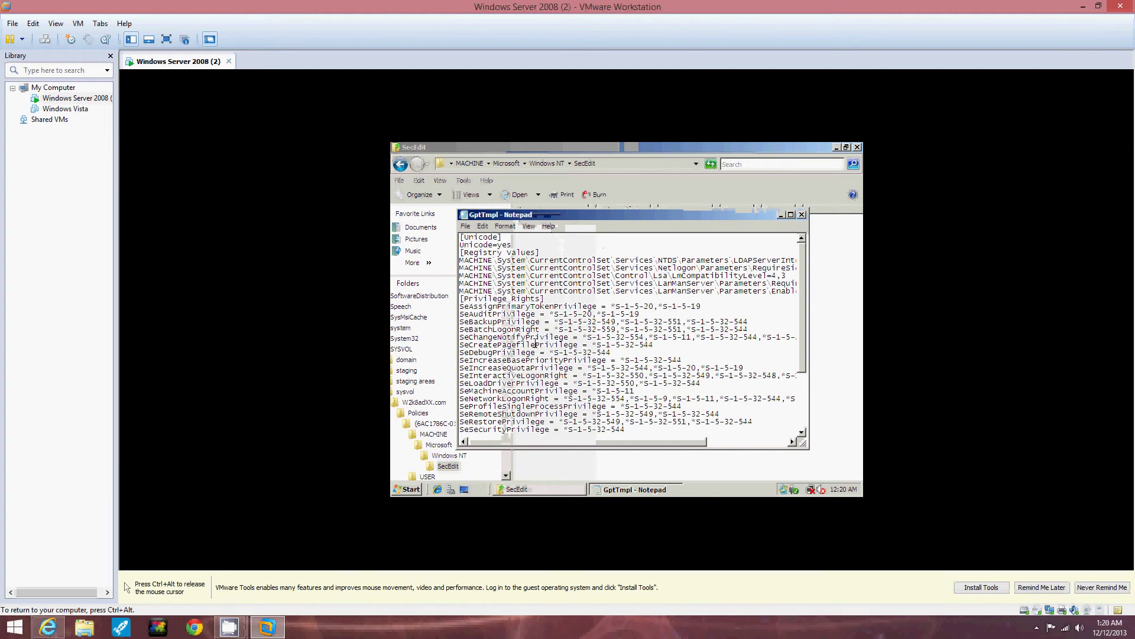
pyautogui.scroll(-1, 519, 330)
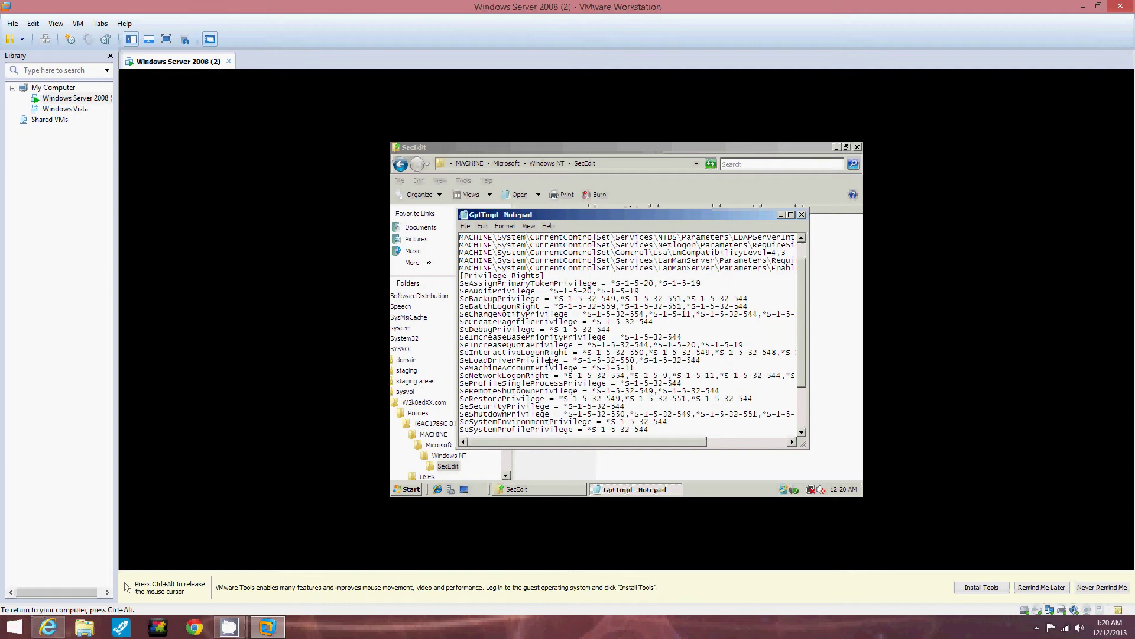
pyautogui.scroll(-3, 550, 361)
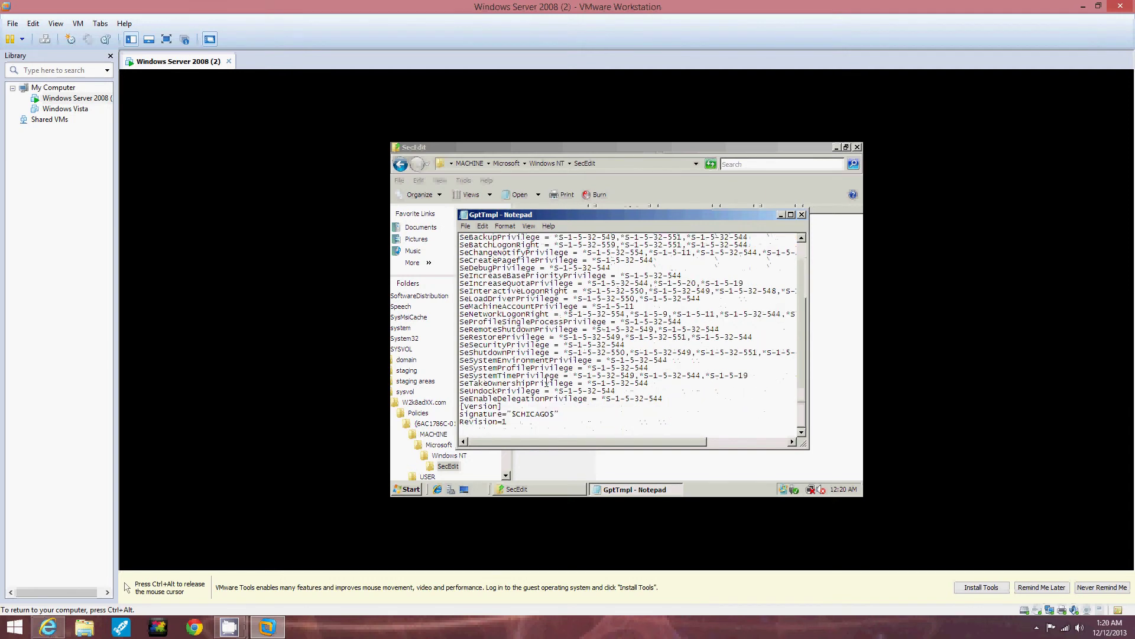
pyautogui.scroll(4, 545, 391)
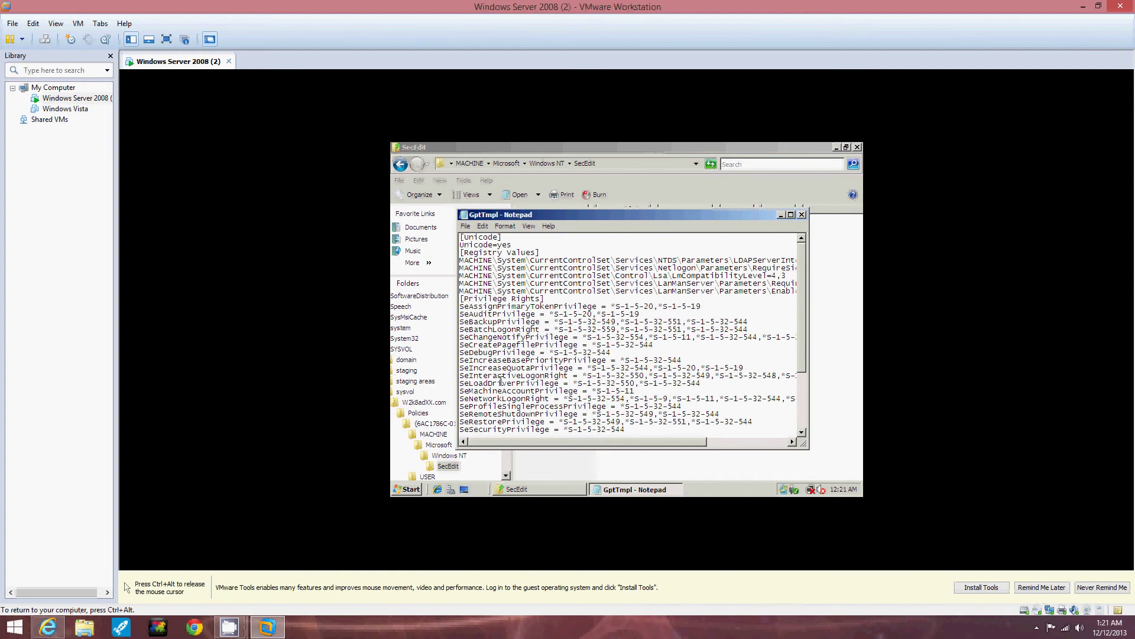
pyautogui.moveTo(572, 376); pyautogui.dragTo(454, 378)
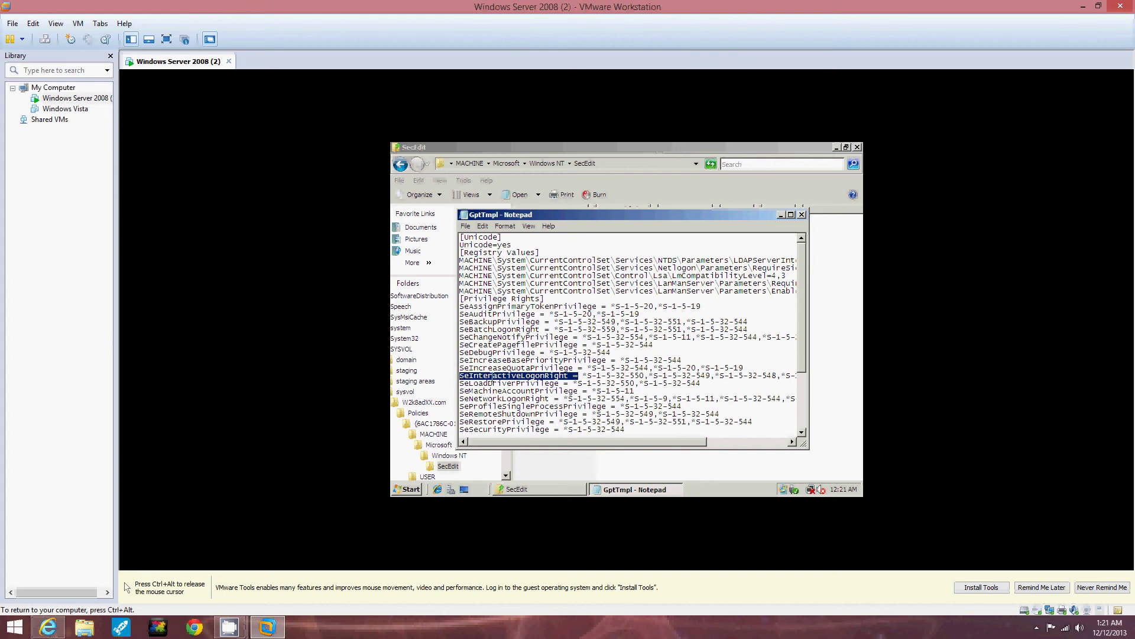
pyautogui.moveTo(592, 376); pyautogui.dragTo(791, 378)
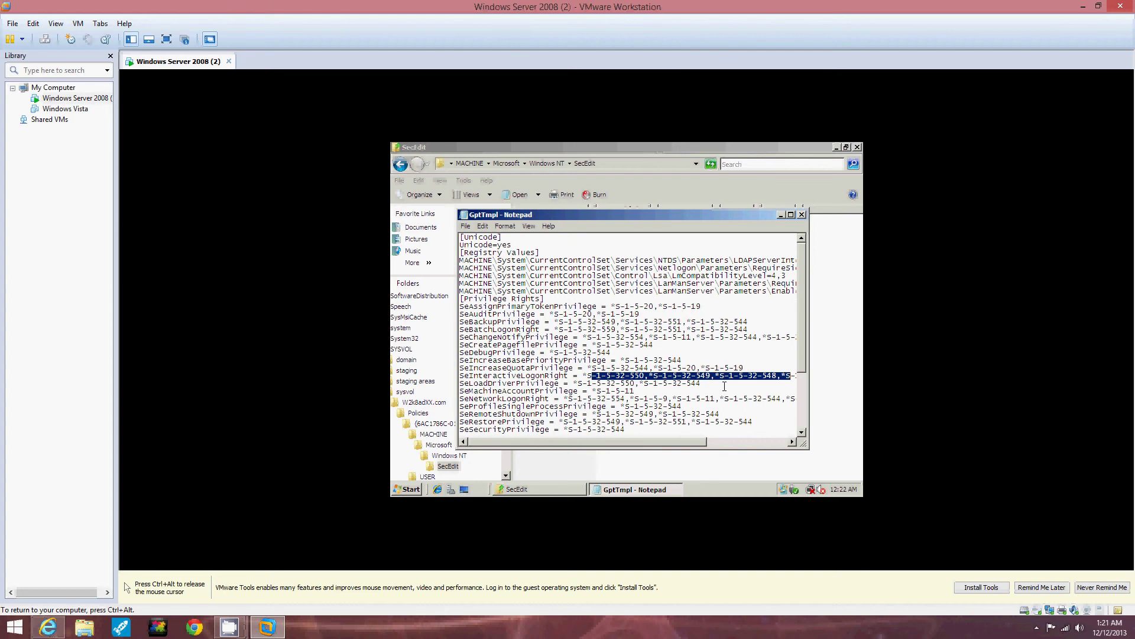
pyautogui.click(801, 216)
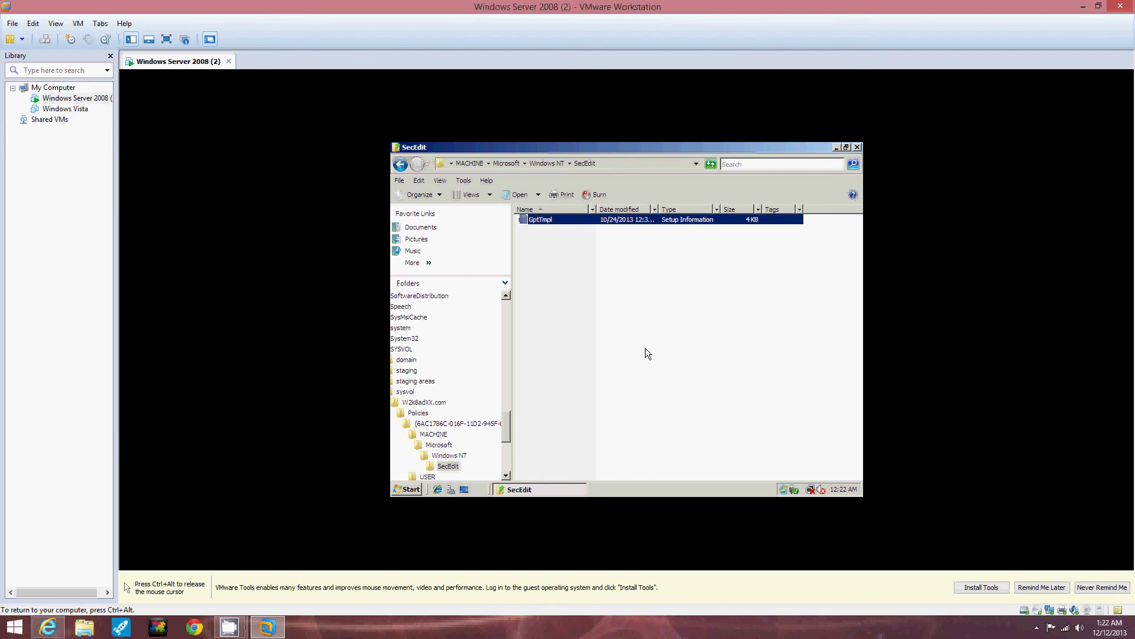
# Go back up to the Policies folder and open the policy folder whose name starts with {31B2F340
pyautogui.click(401, 164)
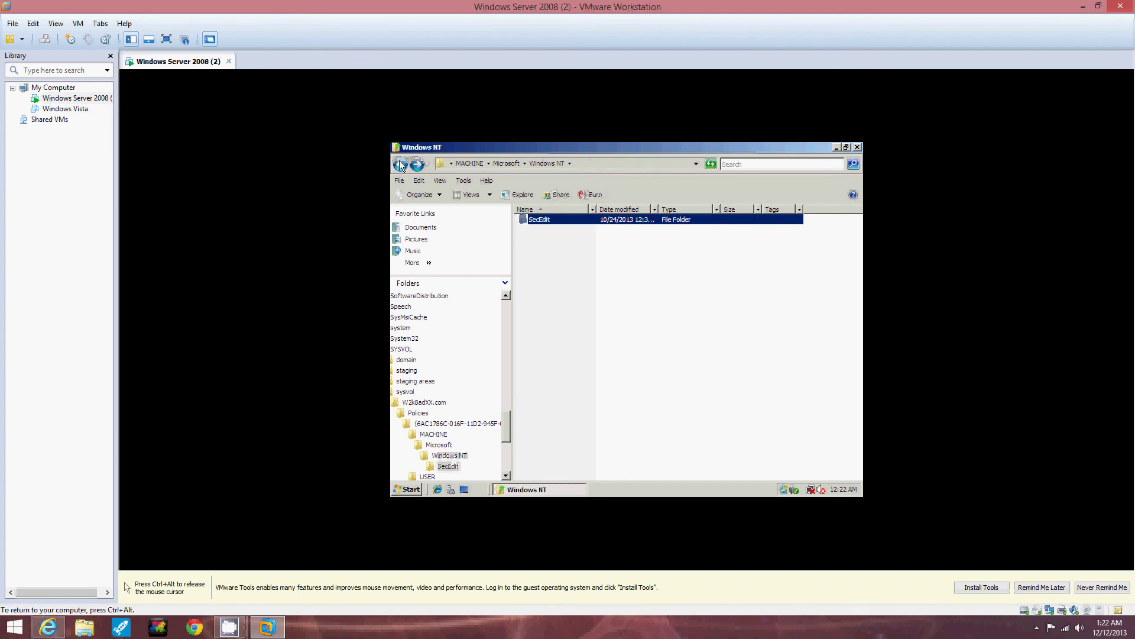
pyautogui.click(400, 164)
pyautogui.click(400, 164)
pyautogui.click(400, 165)
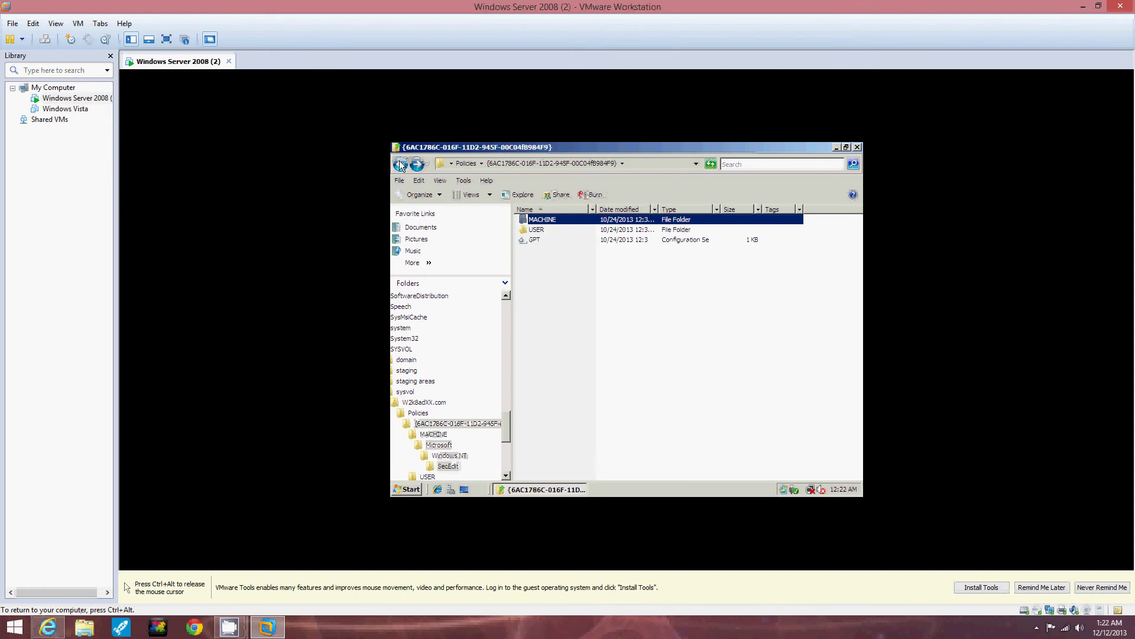
pyautogui.click(400, 164)
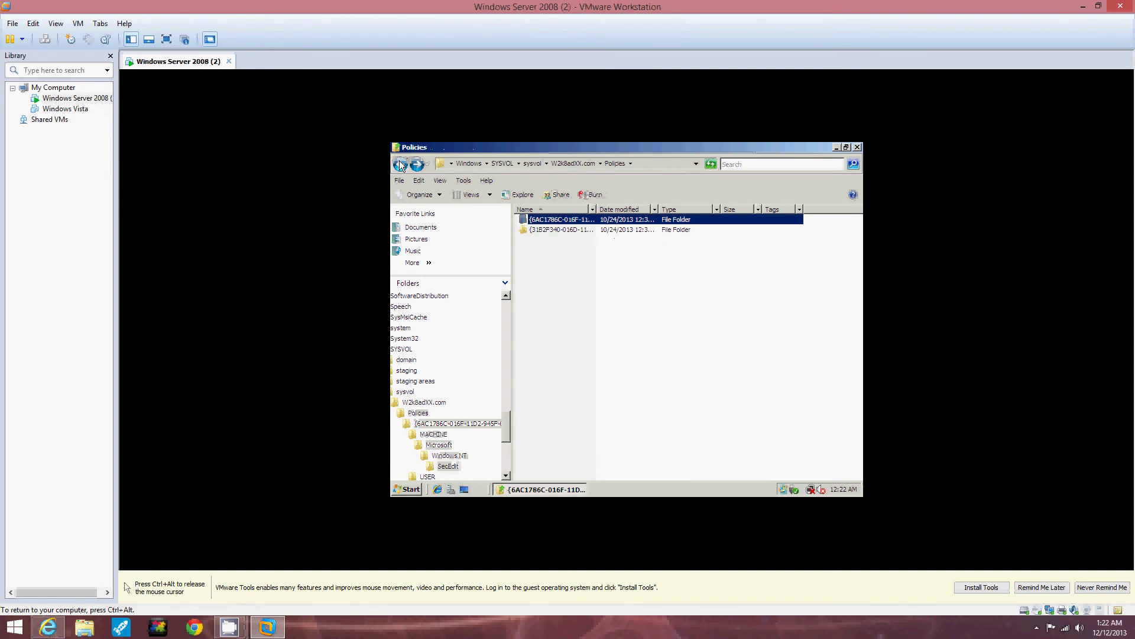
pyautogui.doubleClick(562, 229)
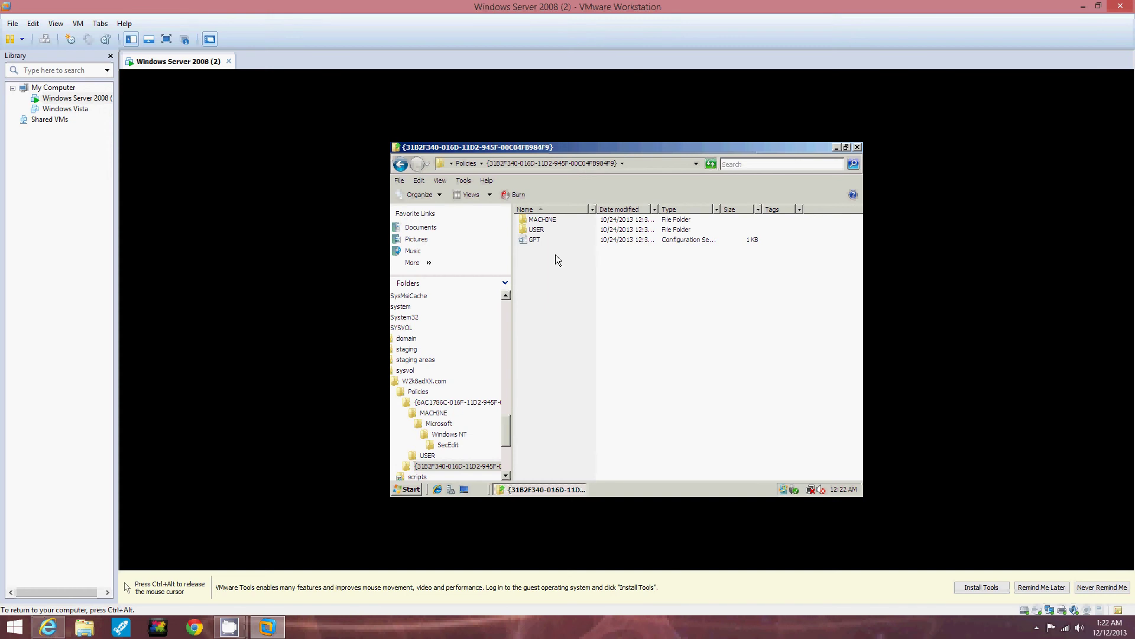
# View this second policy's GPT configuration file in Notepad, close it, and open the policy's USER folder
pyautogui.doubleClick(540, 239)
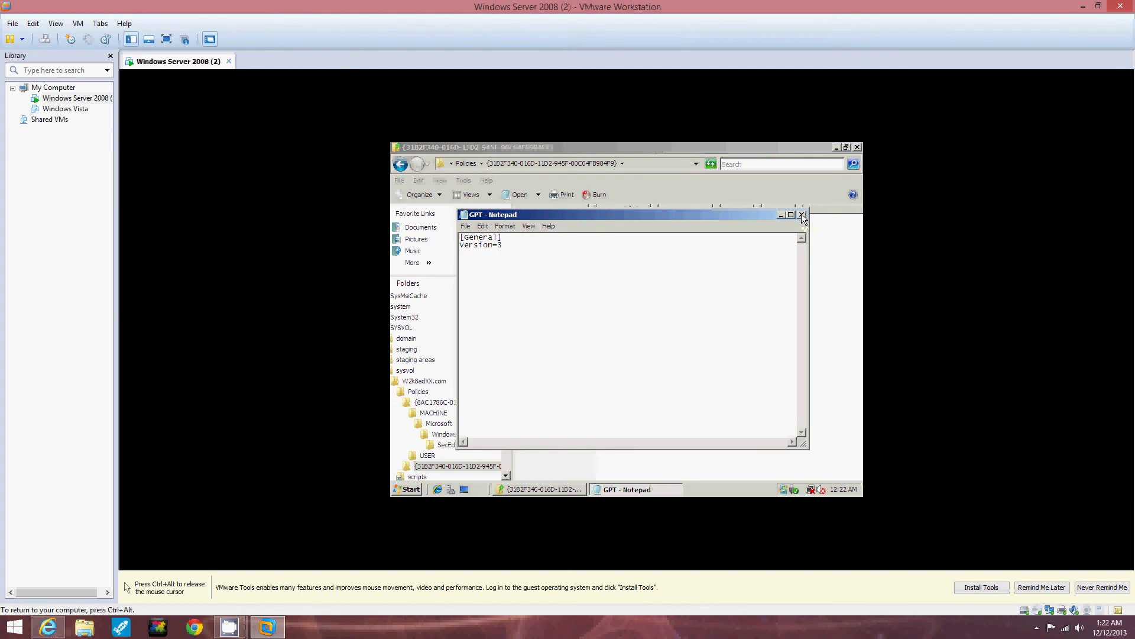
pyautogui.click(801, 215)
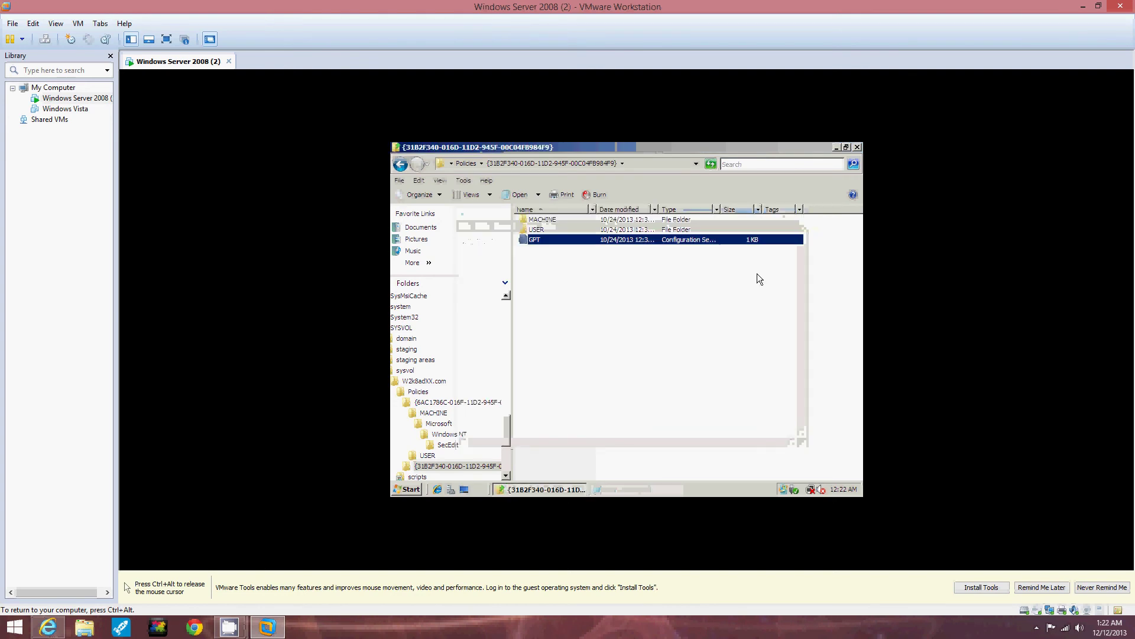
pyautogui.doubleClick(550, 229)
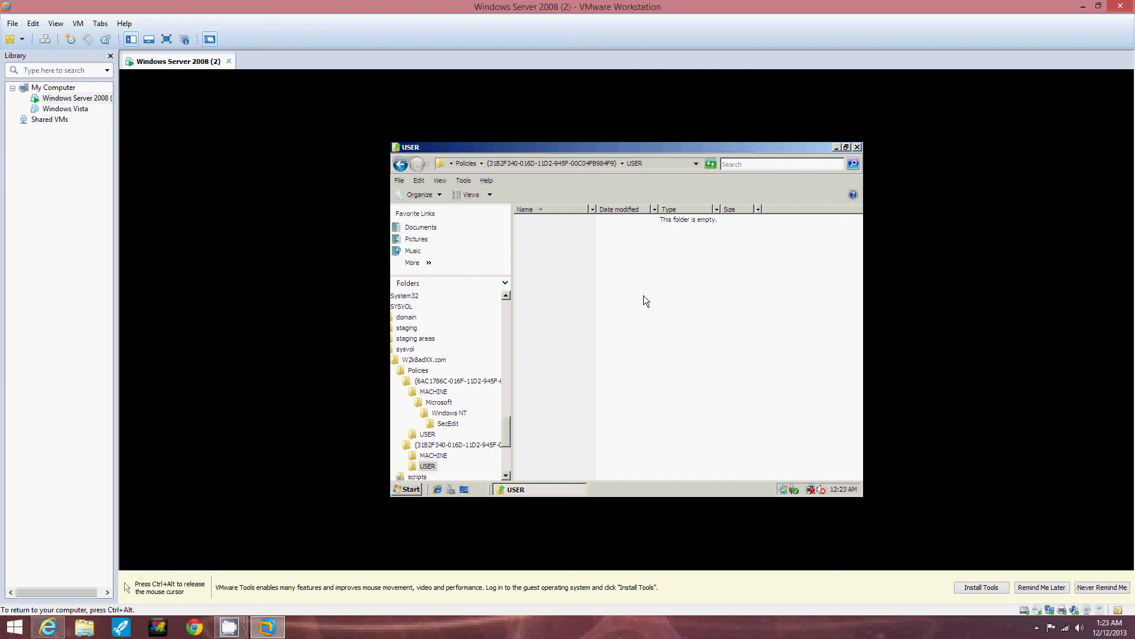
# Release the cursor from the virtual machine and minimize the VMware Workstation window to reveal the host desktop
pyautogui.hotkey('ctrl', 'alt')
pyautogui.click(1082, 7)
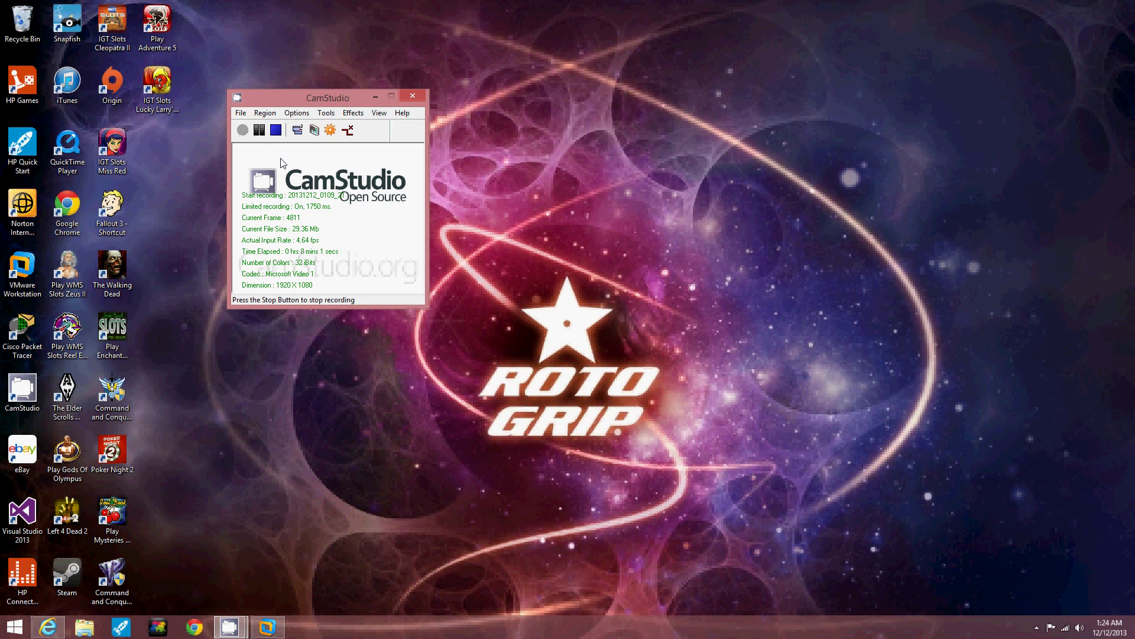
pyautogui.moveTo(516, 165); pyautogui.dragTo(766, 366)
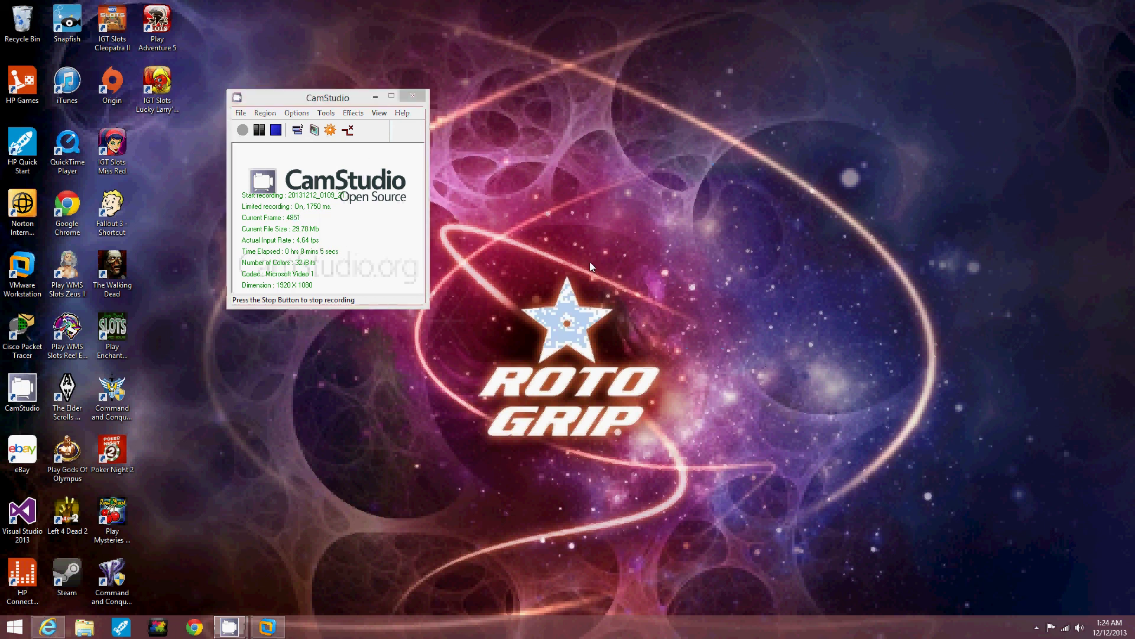